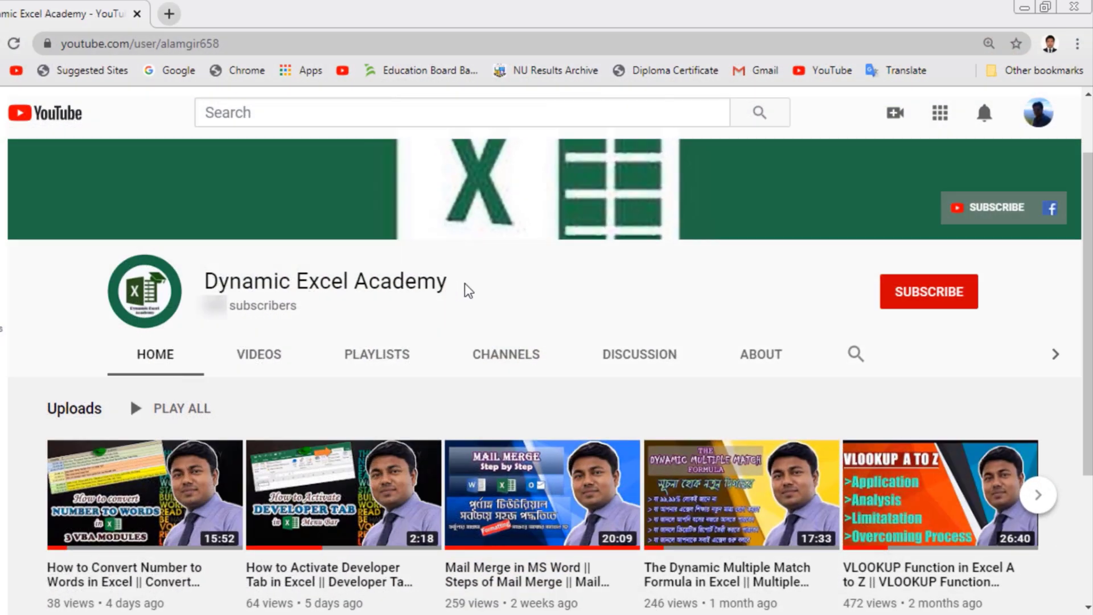
Subscribe to the Dynamic Excel Academy channel and set its notification preference.
click(937, 303)
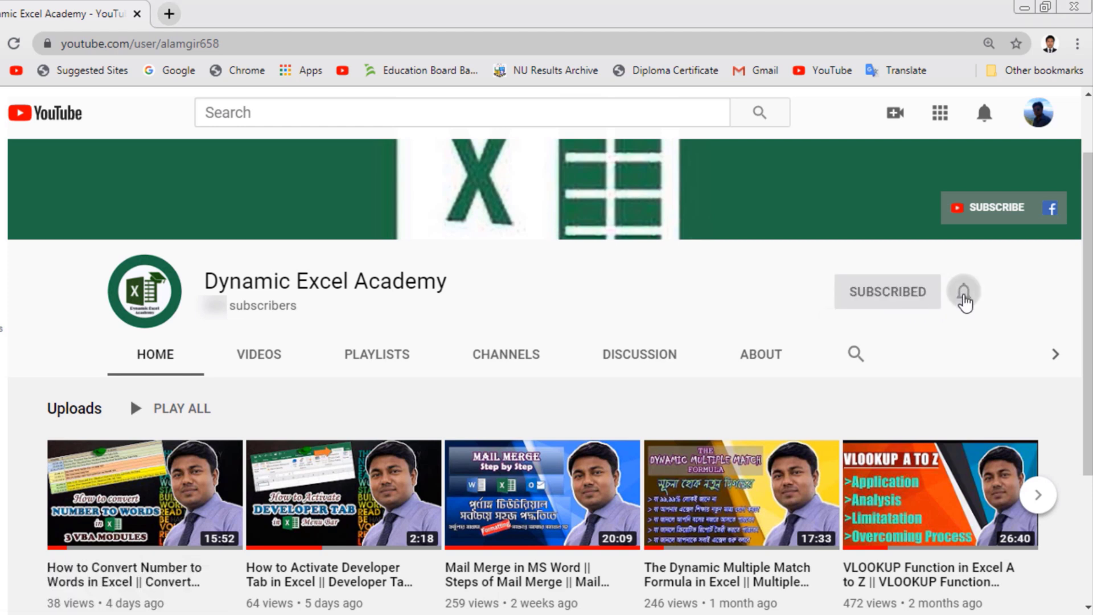
click(963, 301)
click(884, 340)
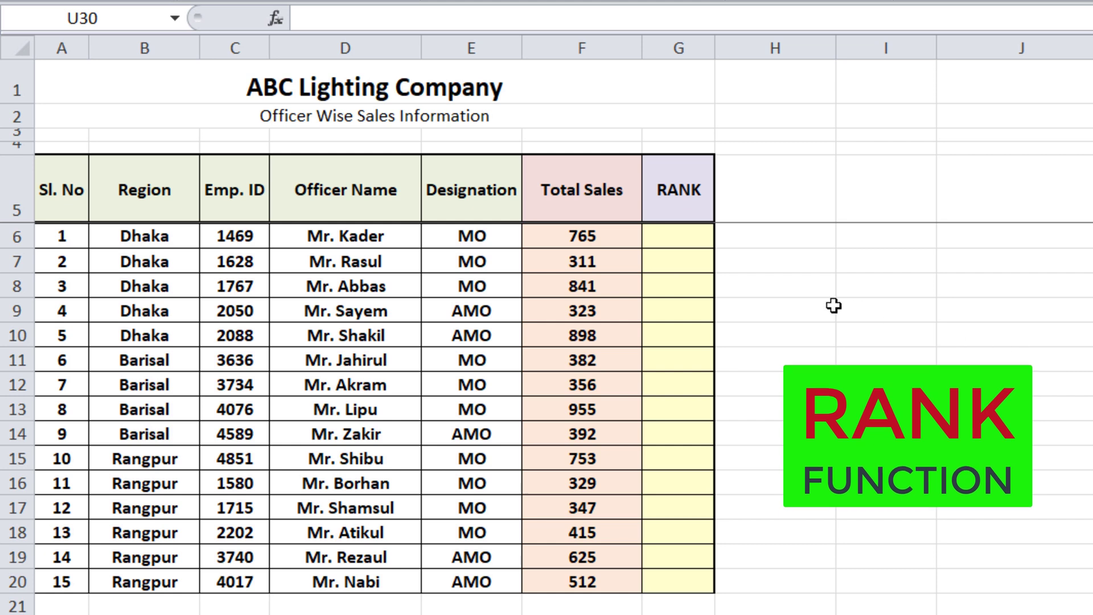
Enter =RANK(F6,$F$6:$F$20,0) in G6 to rank the first officer's total sales in descending order.
click(691, 238)
text(=rank)
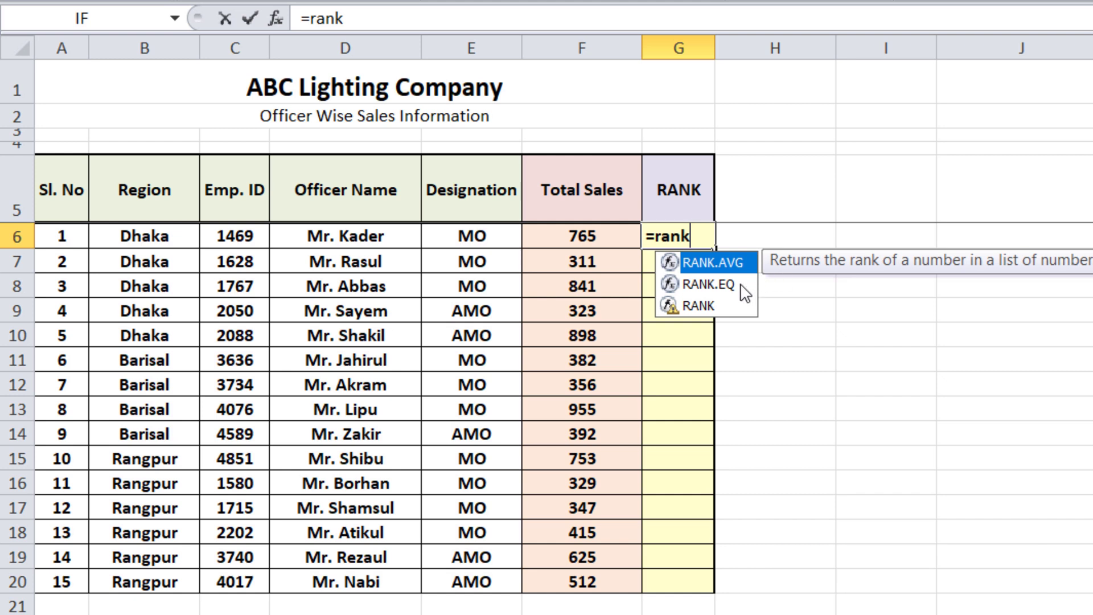
double_click(705, 308)
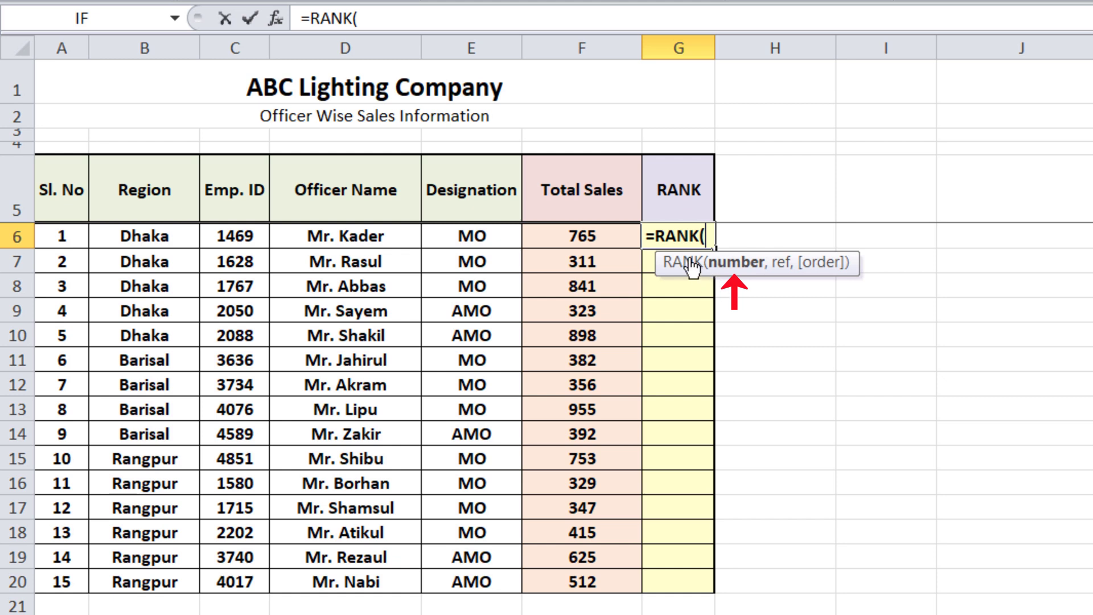
click(589, 237)
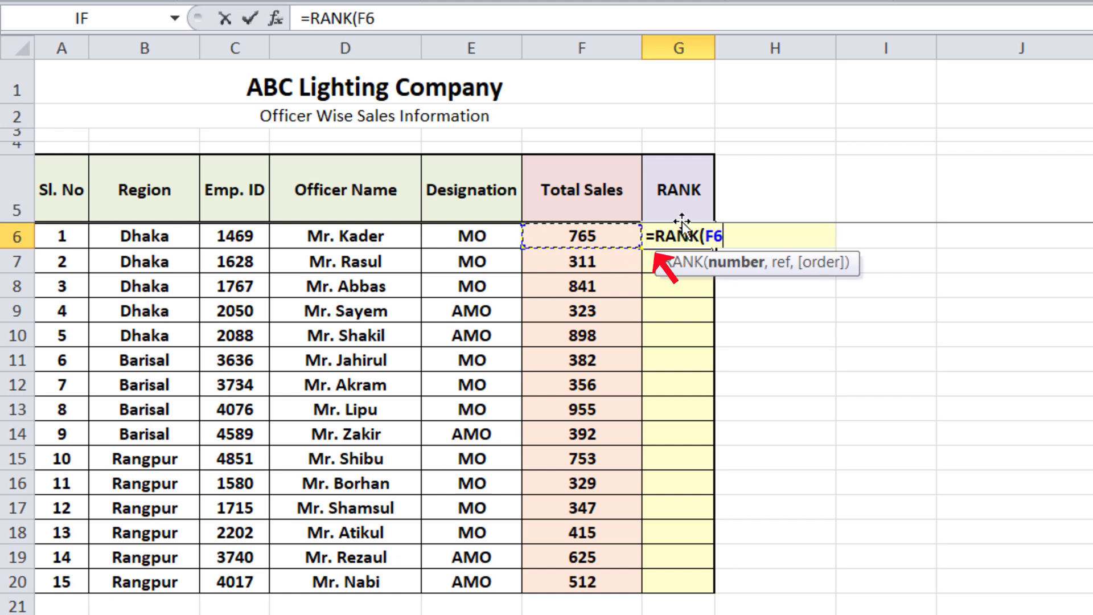
text(,)
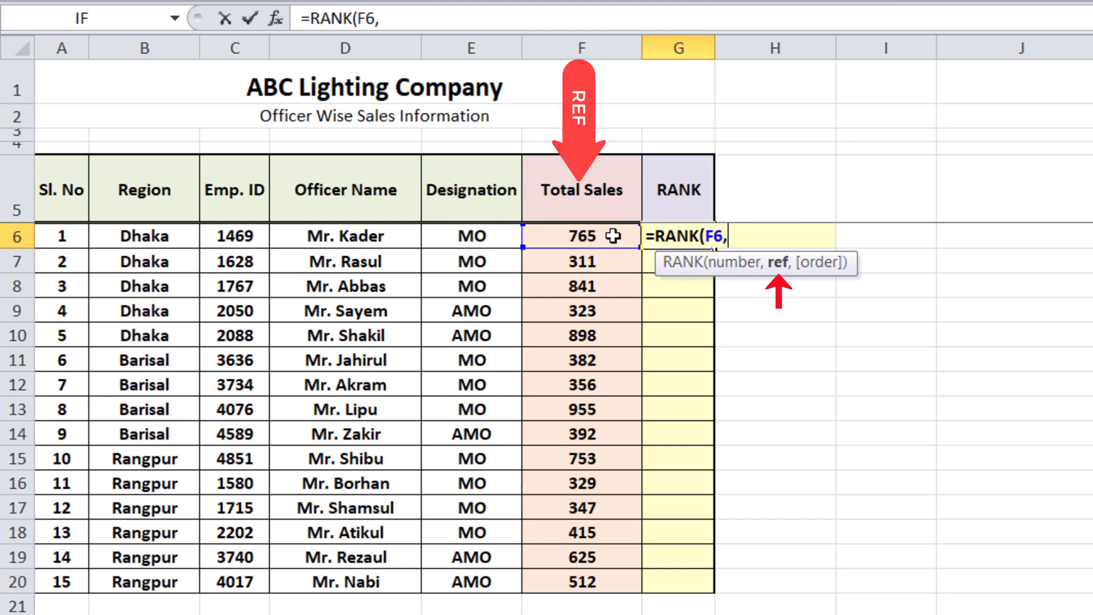
drag(612, 236, 576, 583)
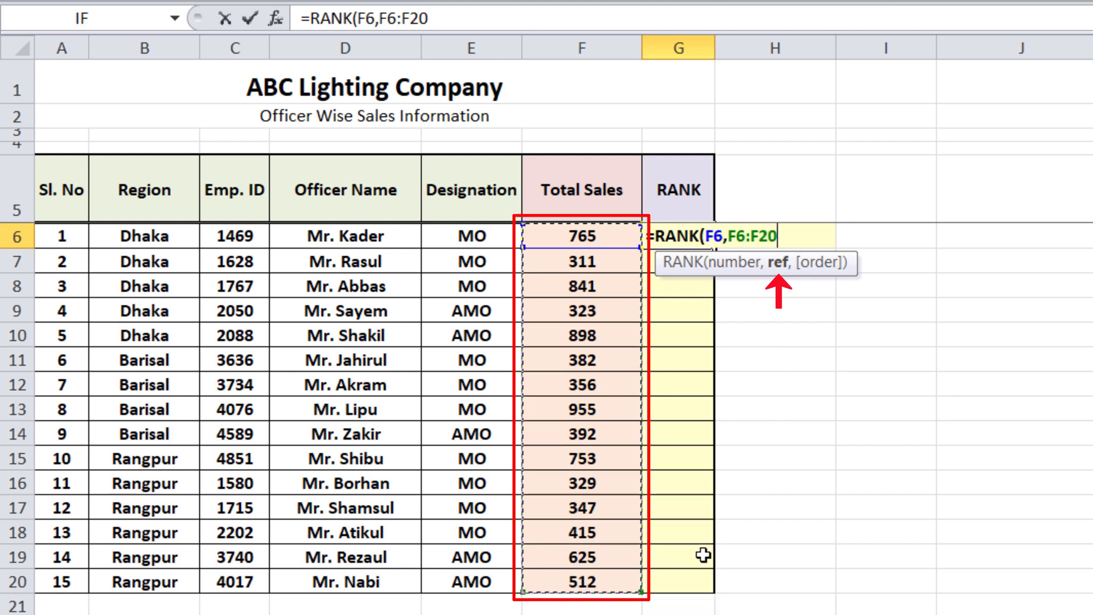
key(F4)
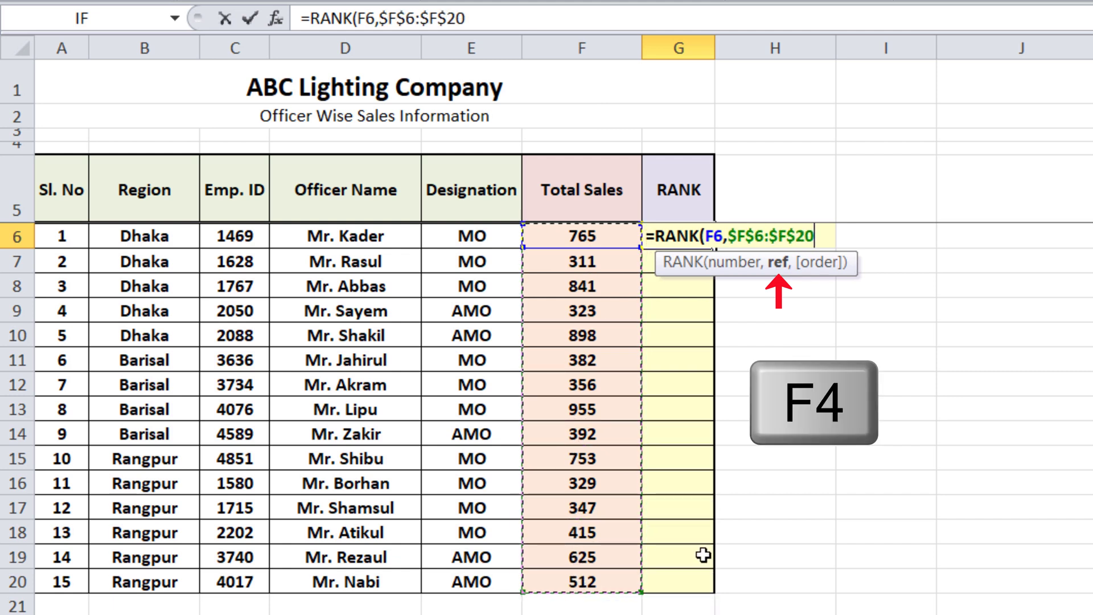
text(,)
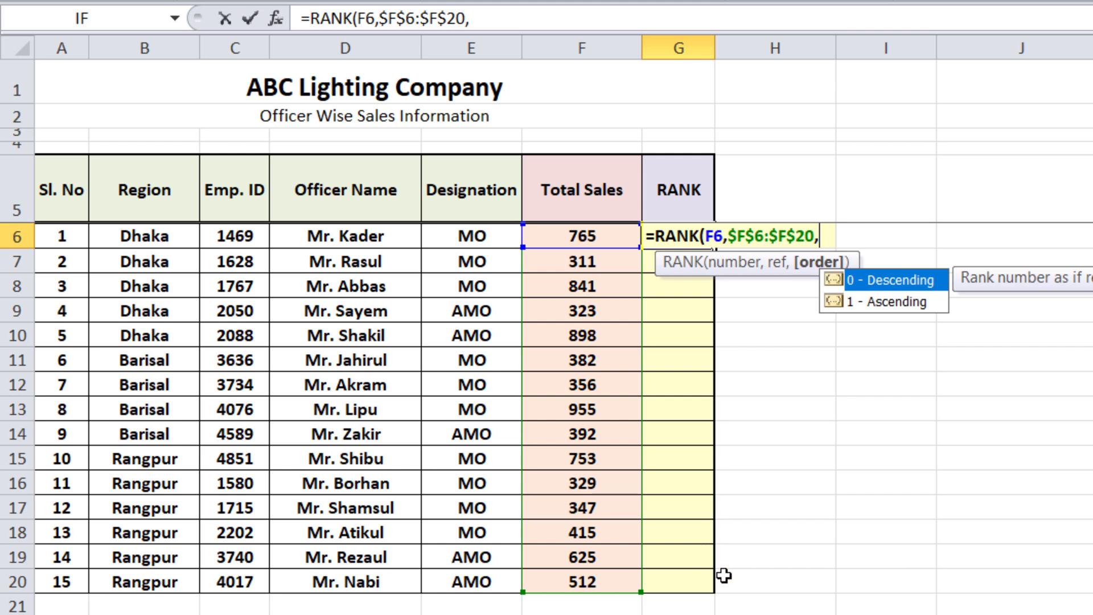
double_click(887, 281)
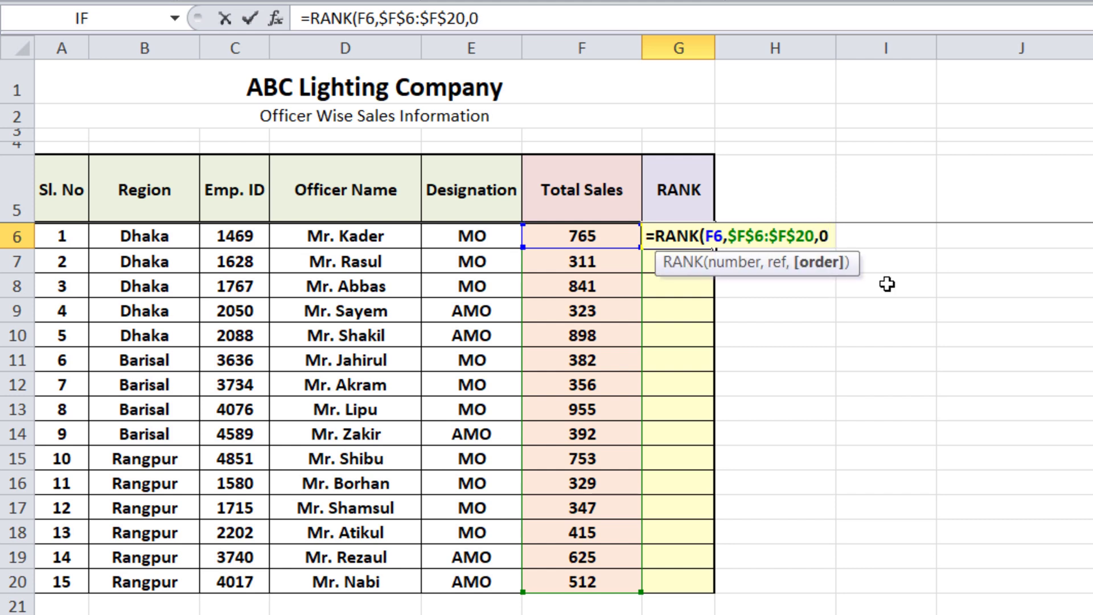
text())
key(Return)
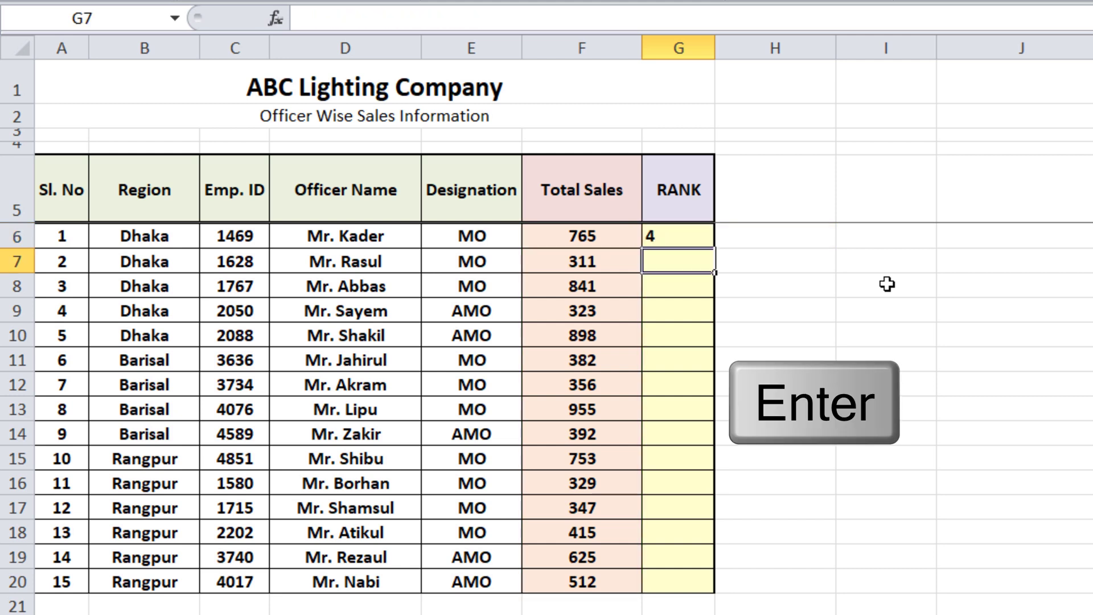
Fill the rank formula from G6 down to G20 and sort the table by RANK from smallest to largest.
click(674, 239)
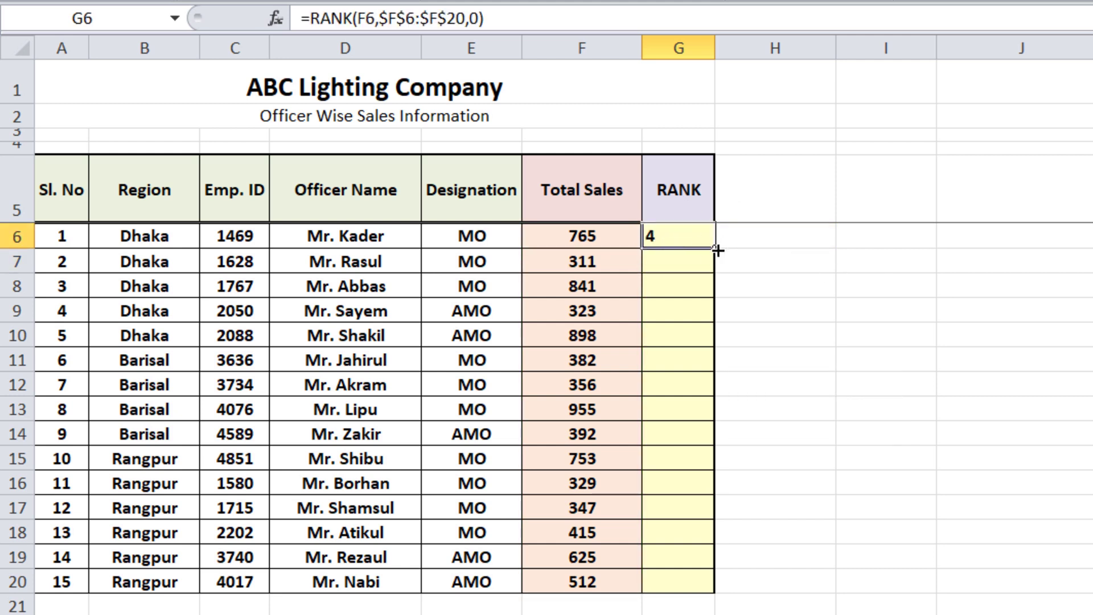
drag(717, 247, 683, 580)
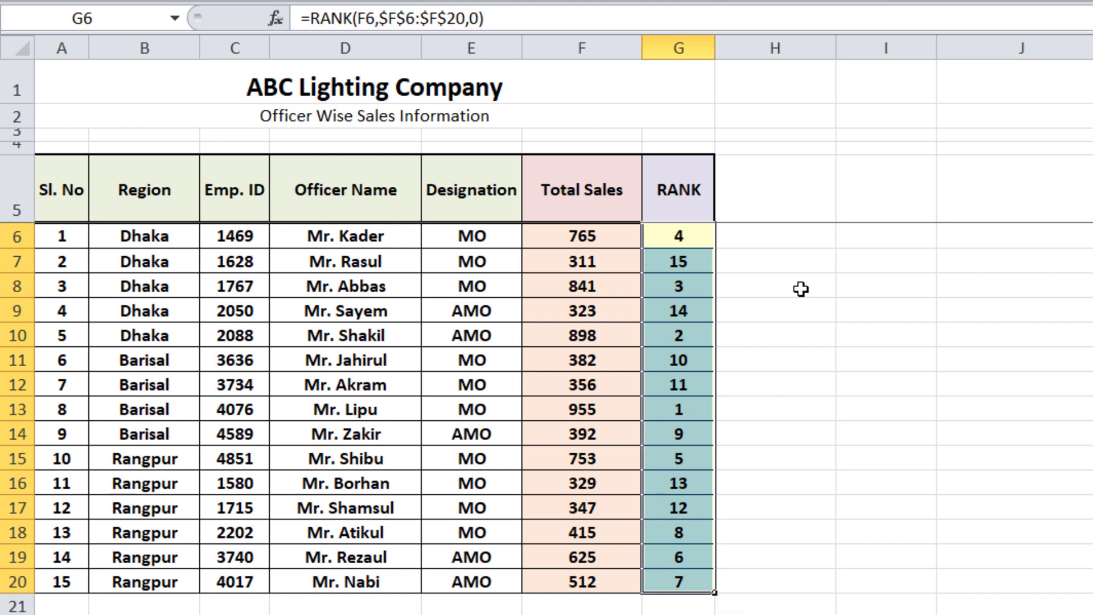
click(687, 360)
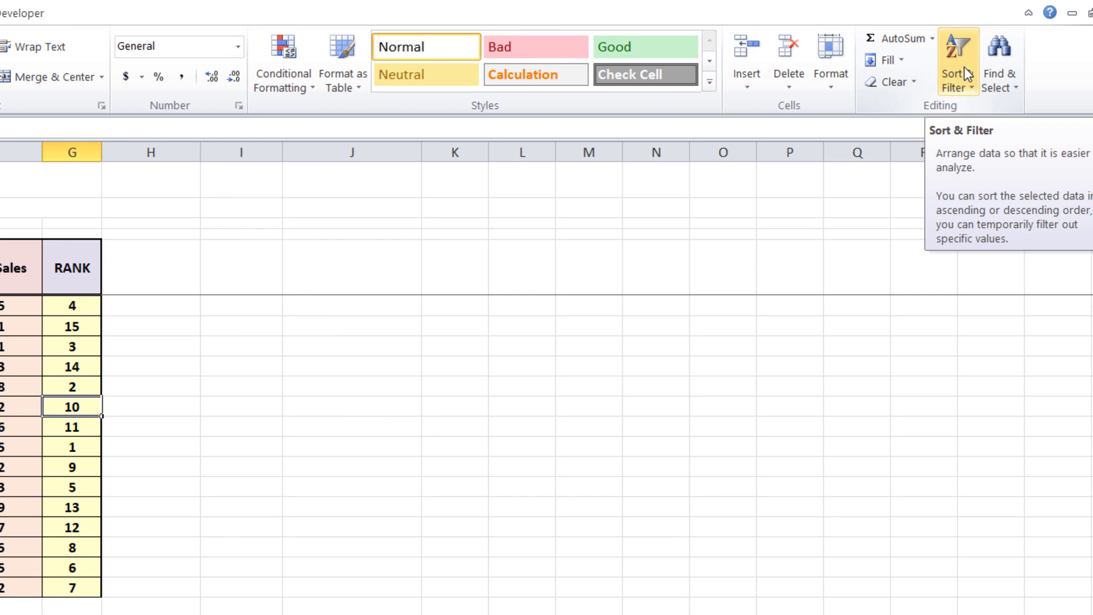
click(964, 66)
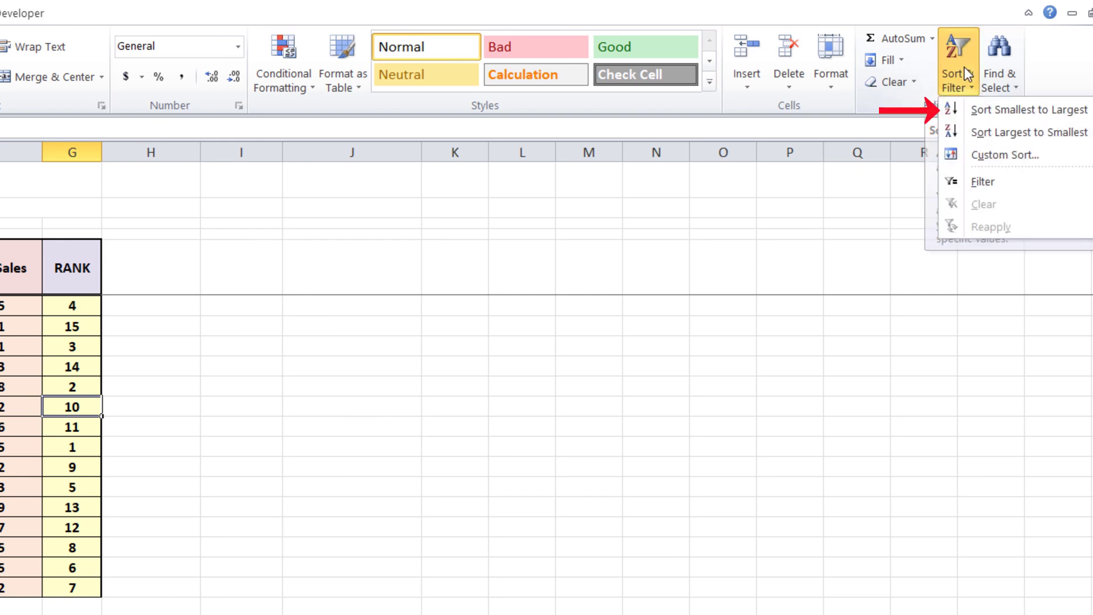
click(1001, 112)
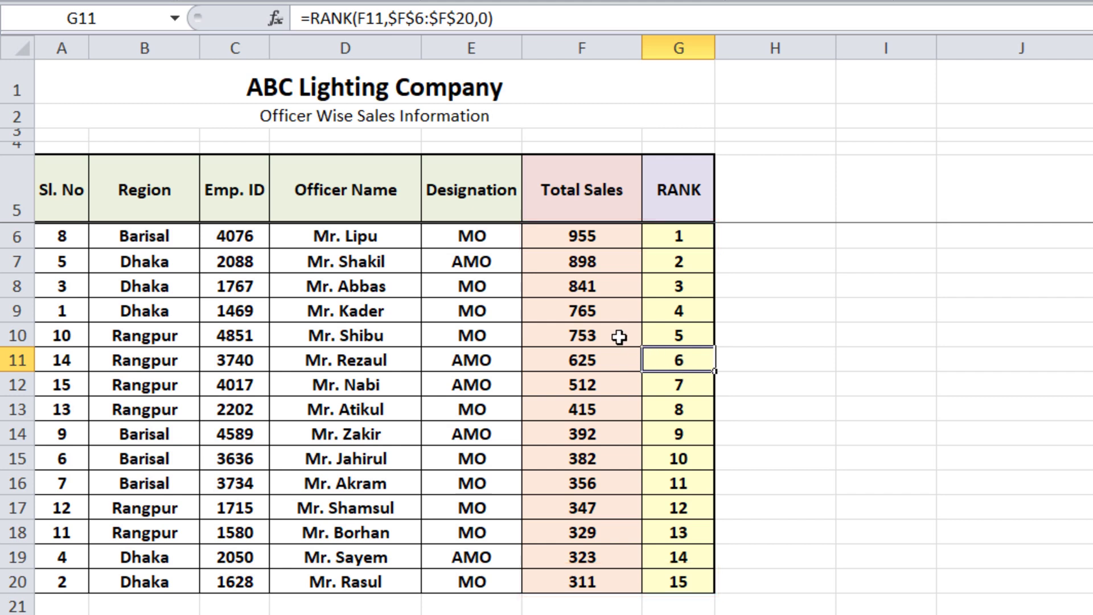
Copy the total sales value of F9 down into F10 to create a tie, and check the rank formula in G10.
click(592, 336)
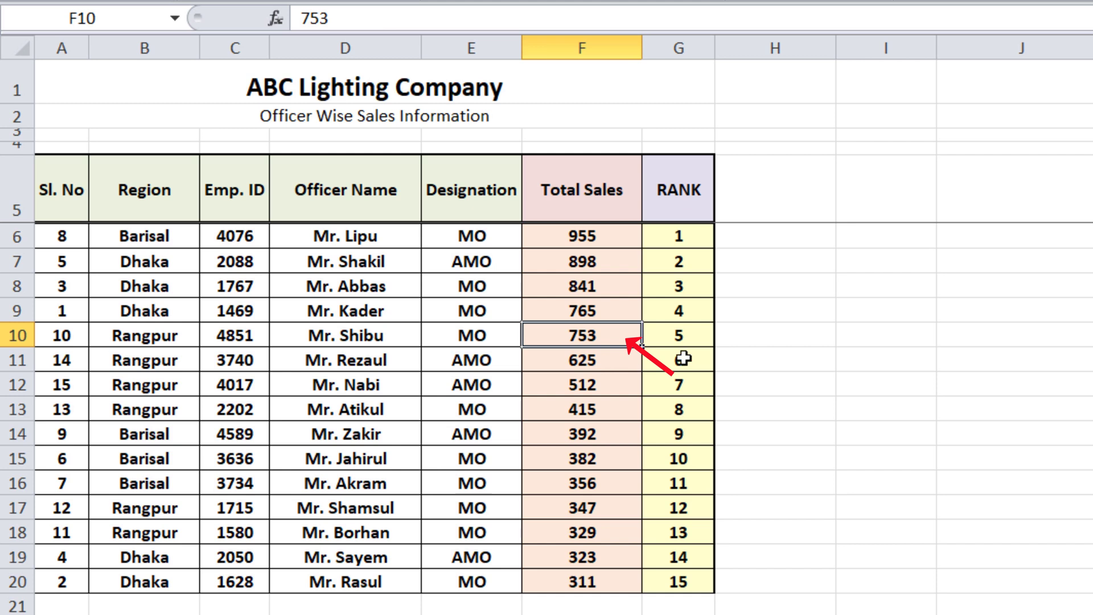
key(ctrl+d)
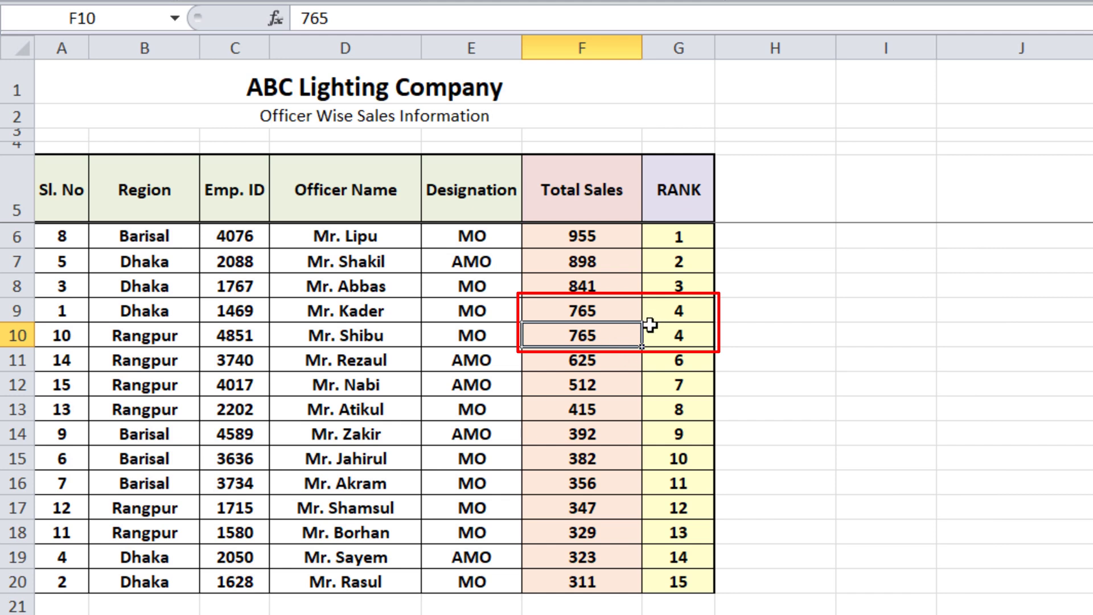
click(678, 342)
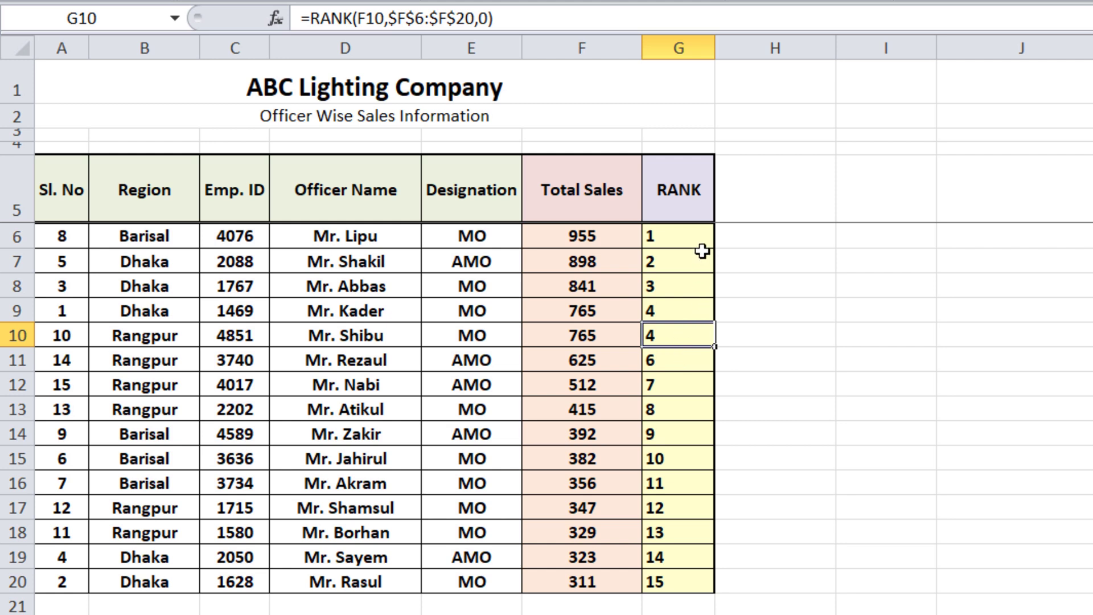
Extend the rank formula in G6 with +COUNTIF, using F6:F6 as the range and F6 as the criterion.
click(691, 236)
double_click(691, 237)
key(F2)
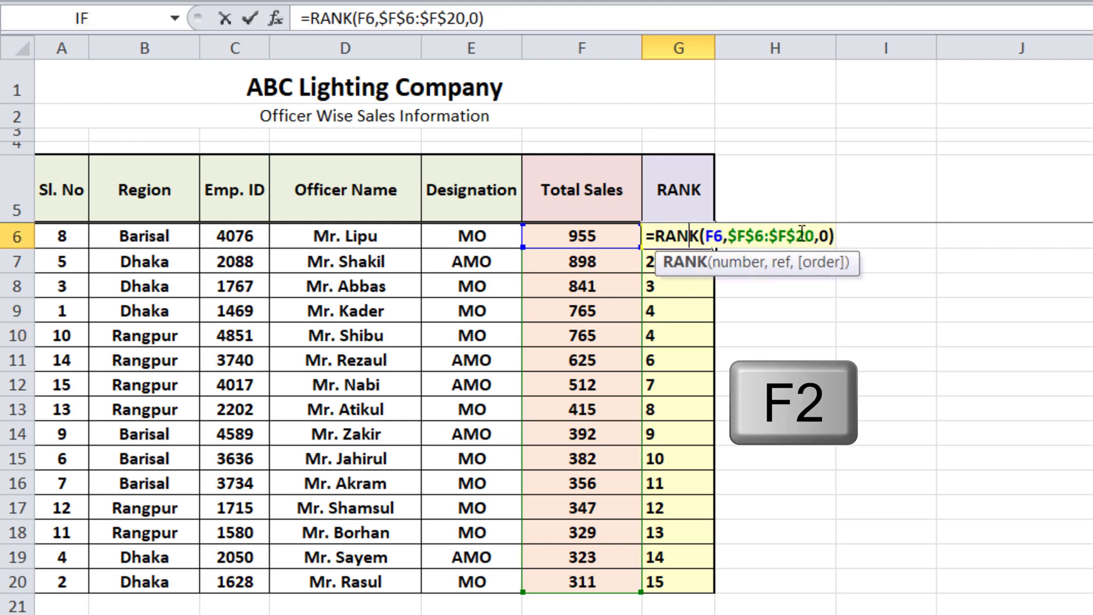
click(836, 236)
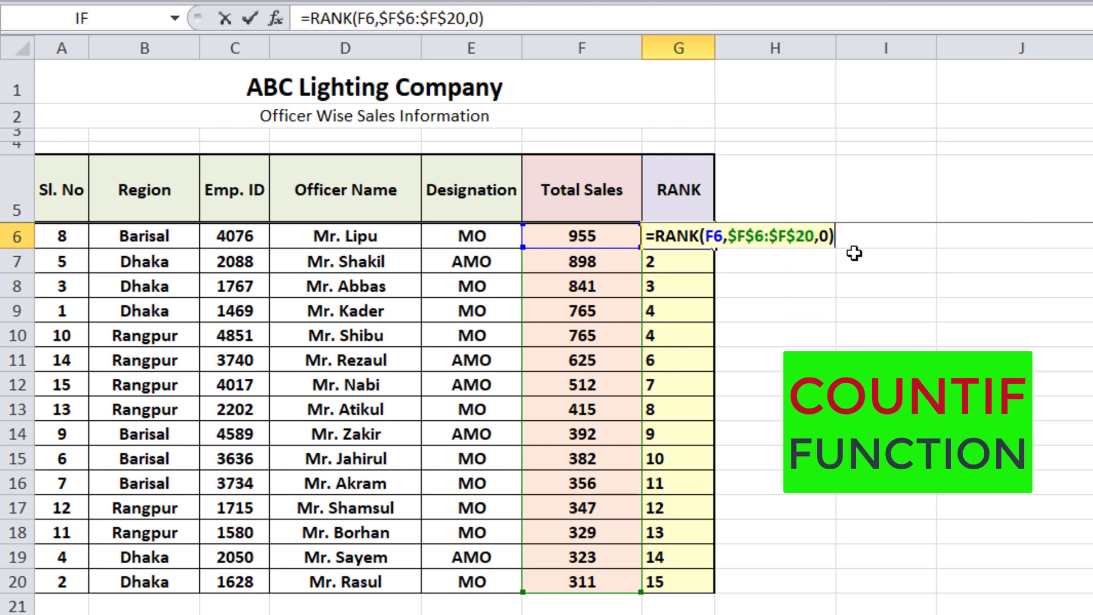
text(+countif)
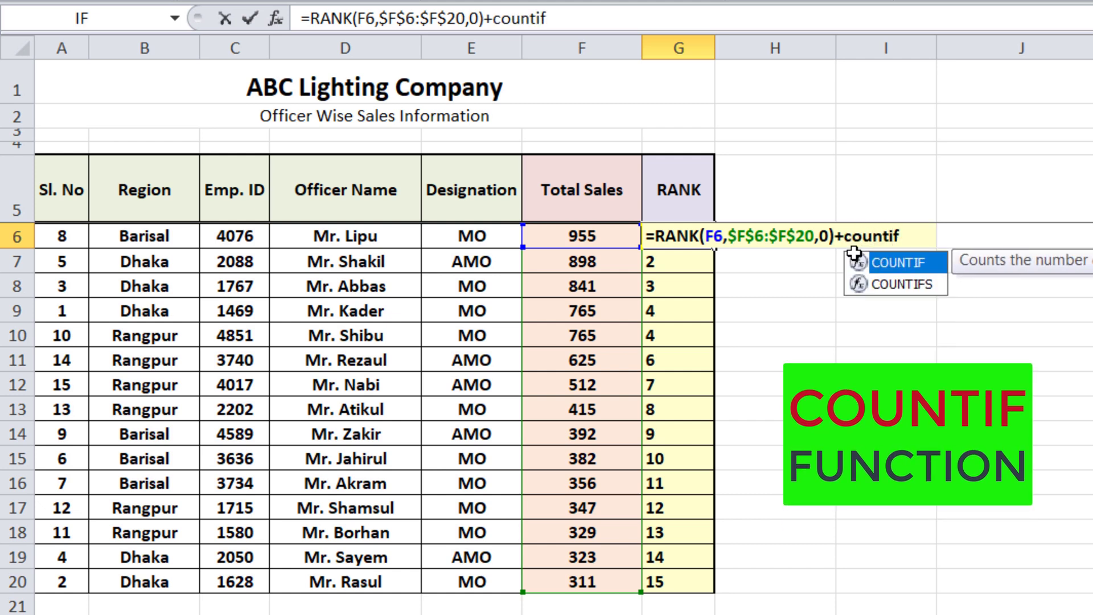
key(Tab)
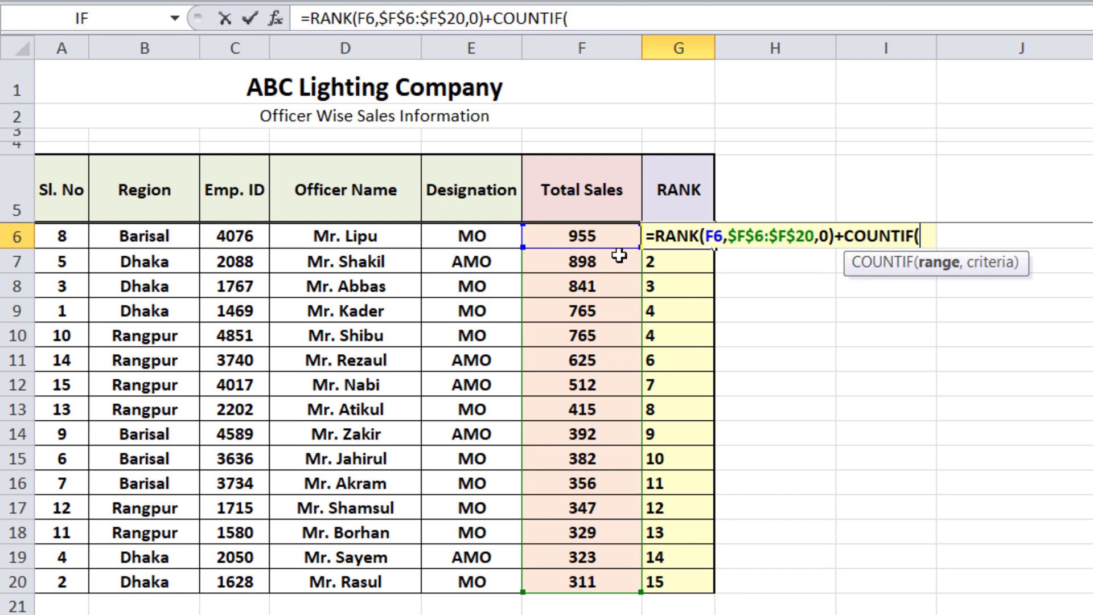
click(596, 238)
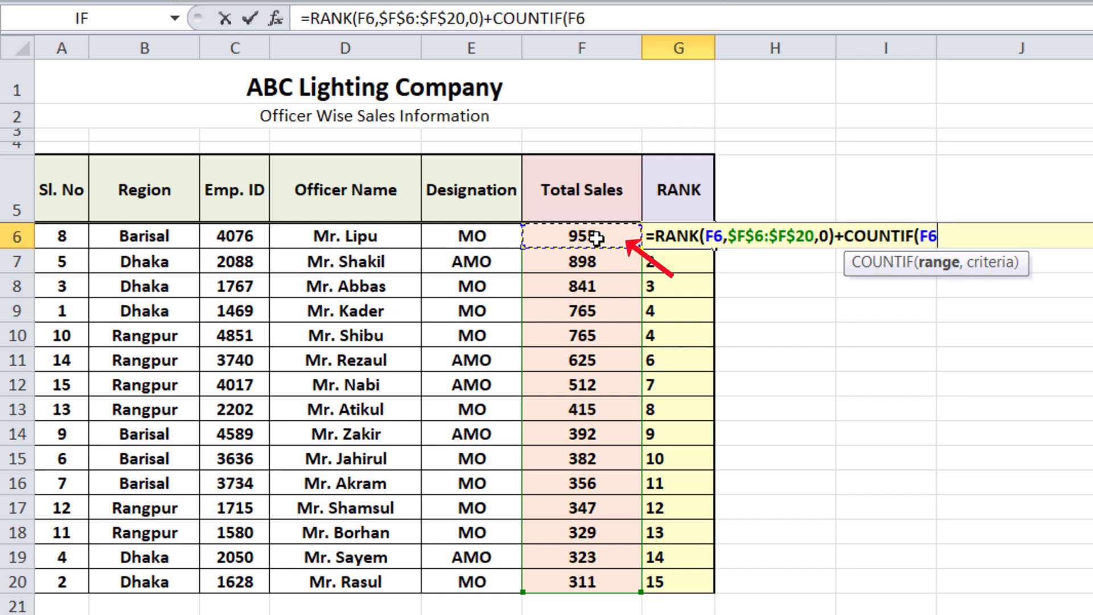
text(:)
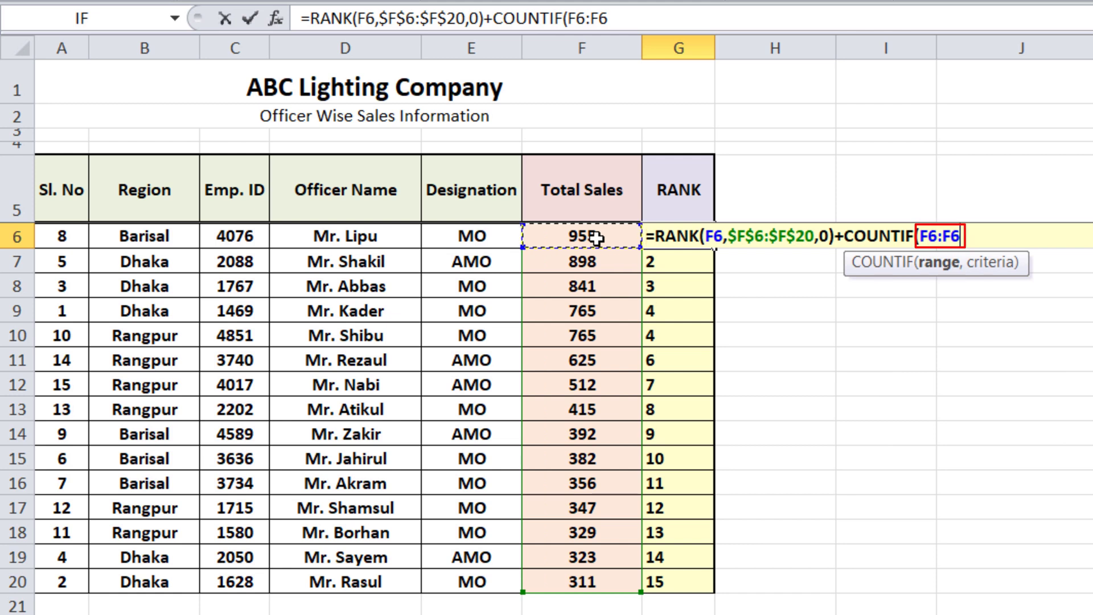
key(F2)
text(,)
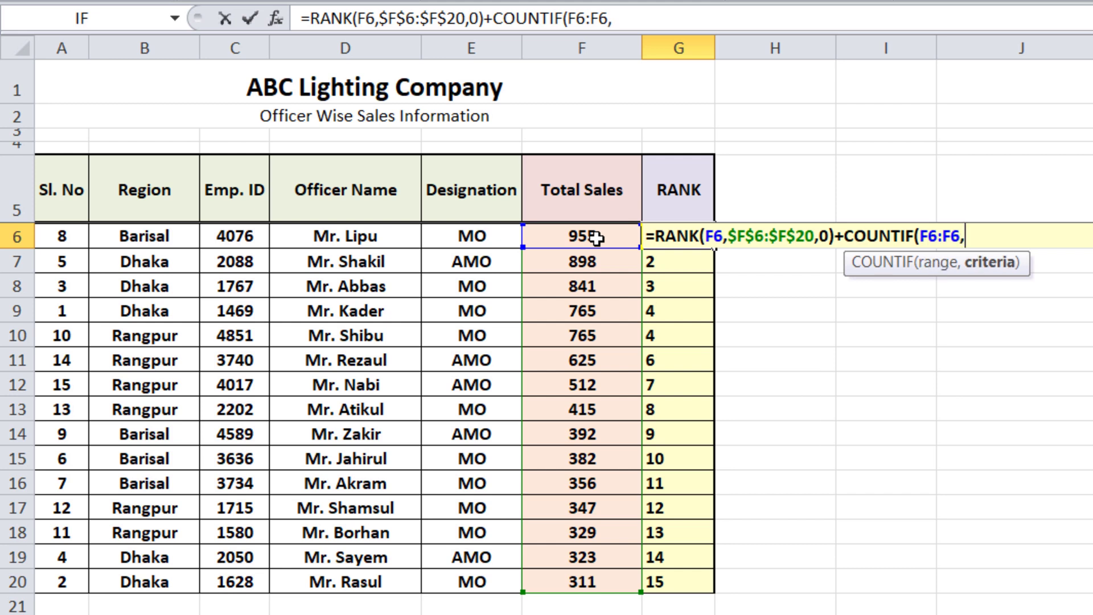
click(589, 238)
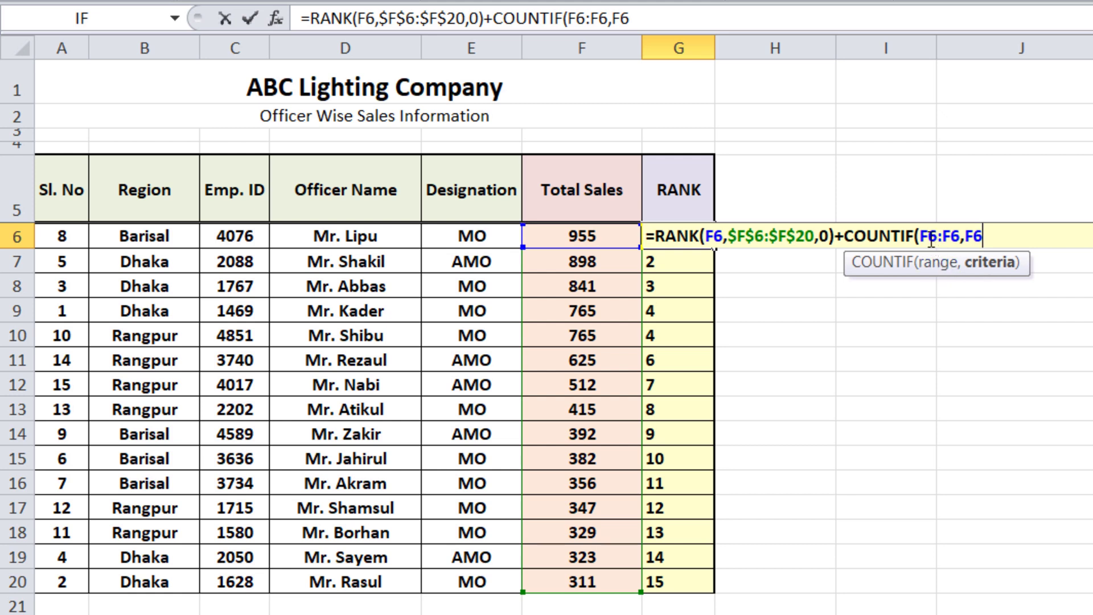
Lock the start of the COUNTIF range in G6 as $F$6 and fill the completed formula down to G20.
click(939, 263)
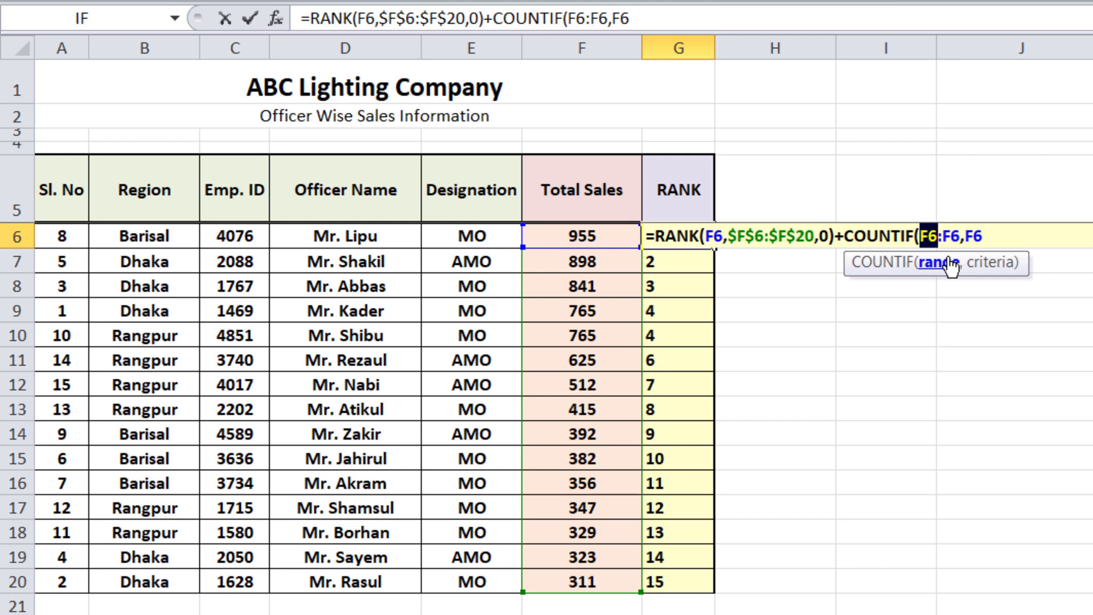
key(F4)
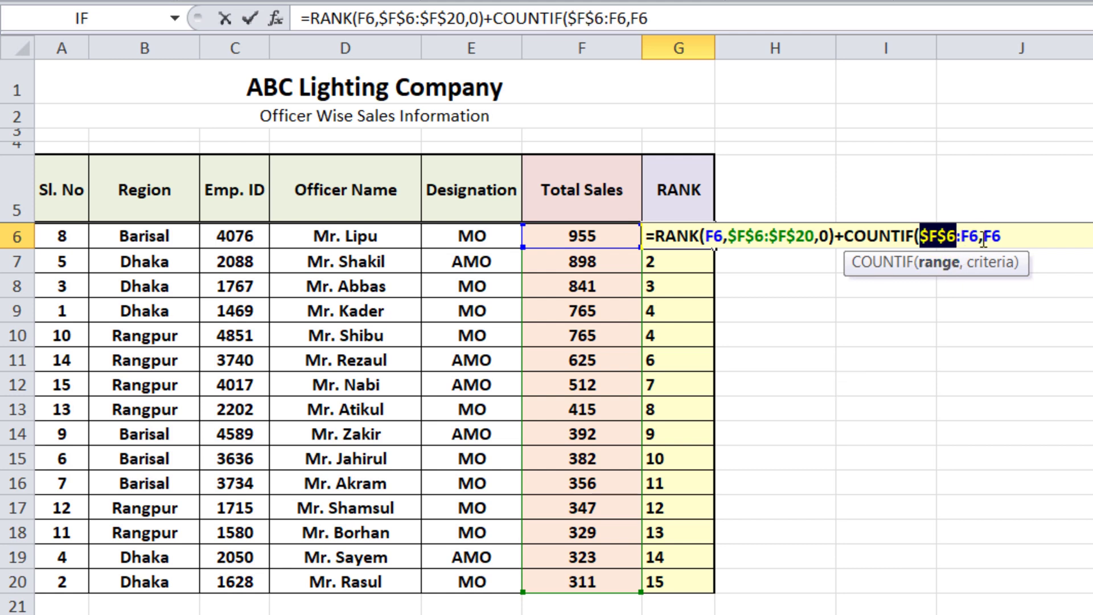
click(1012, 234)
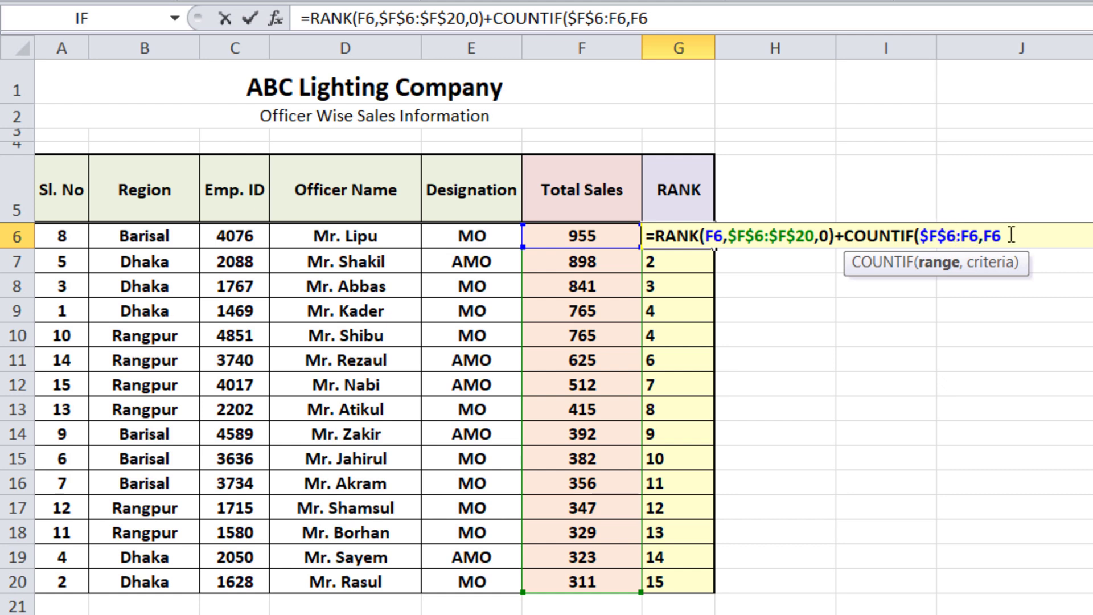
text())
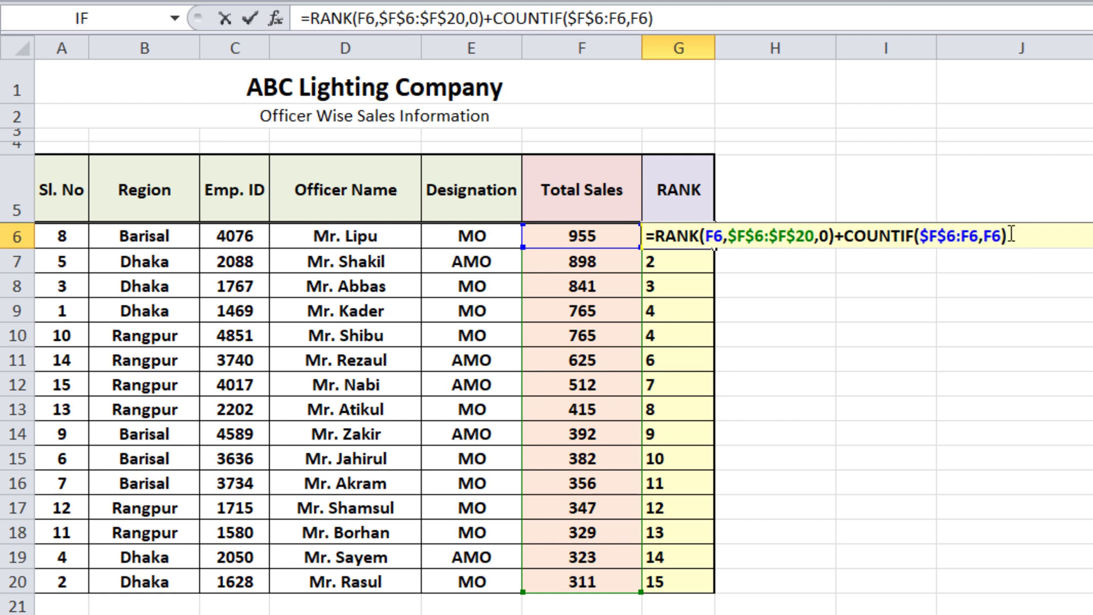
key(Return)
click(690, 238)
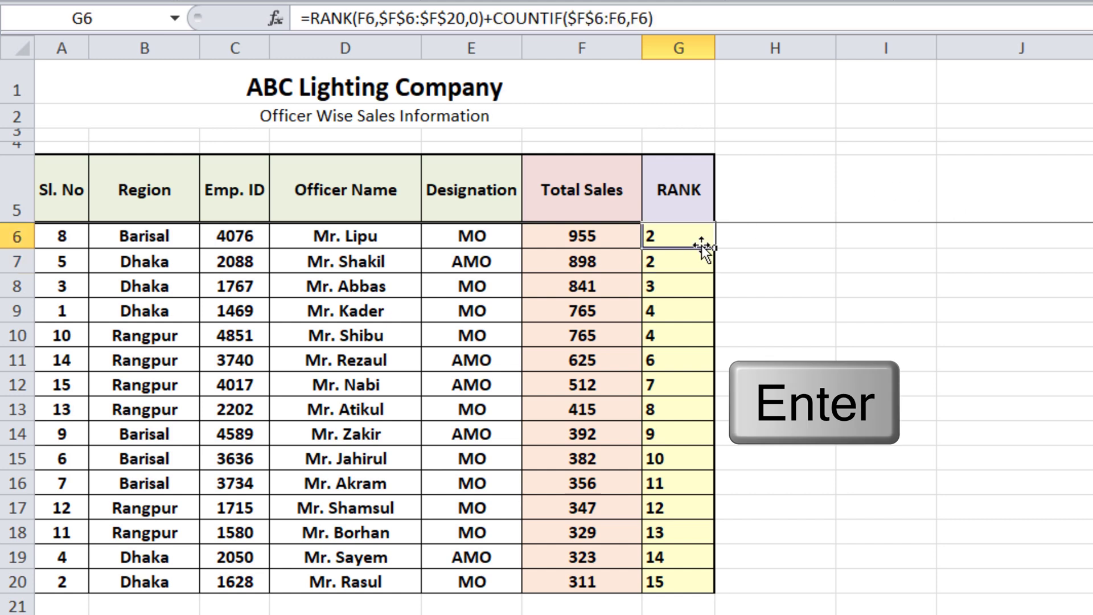
double_click(715, 248)
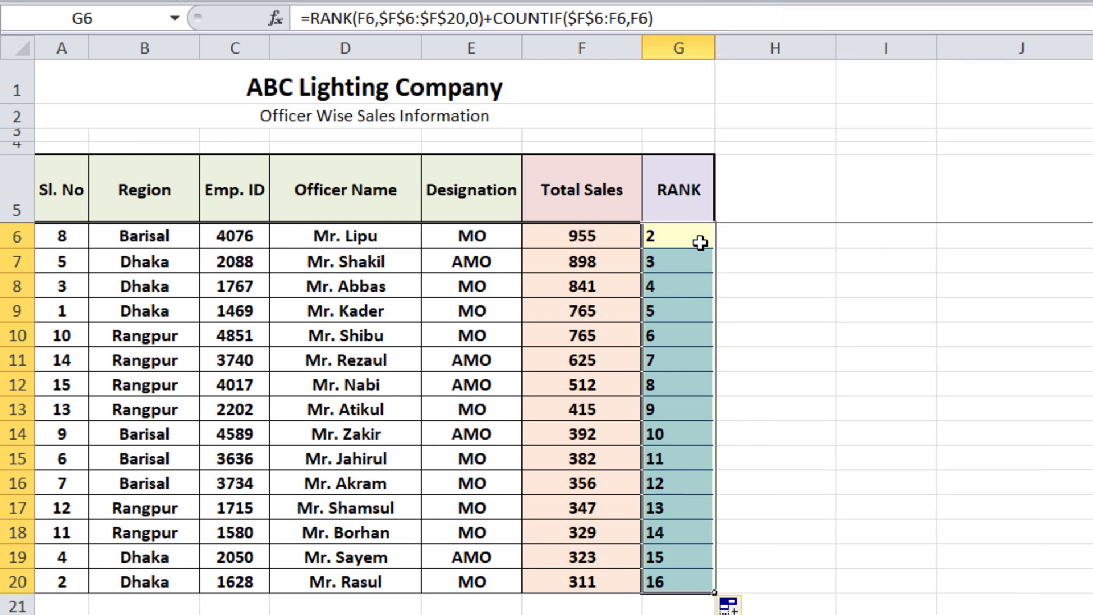
Append -1 to the end of the RANK and COUNTIF formula in G6.
double_click(699, 242)
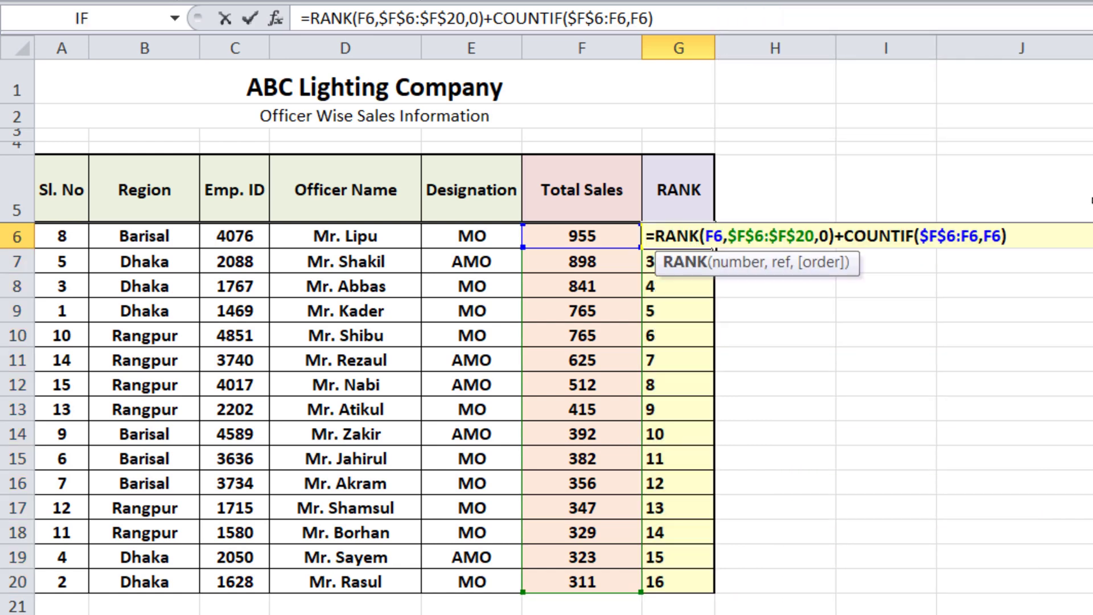
click(1021, 236)
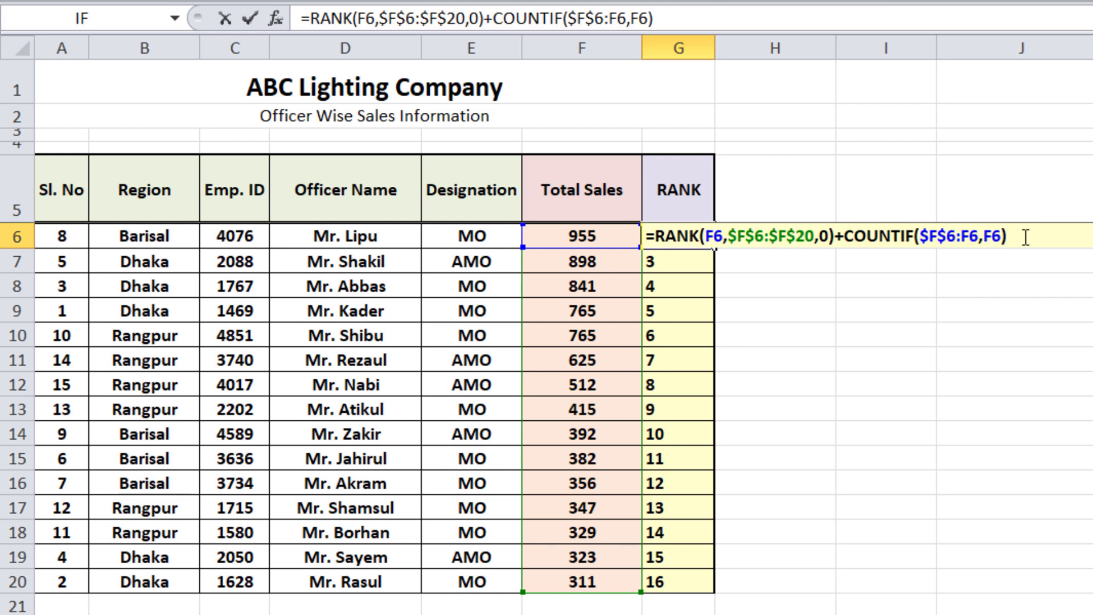
text(-1)
key(Return)
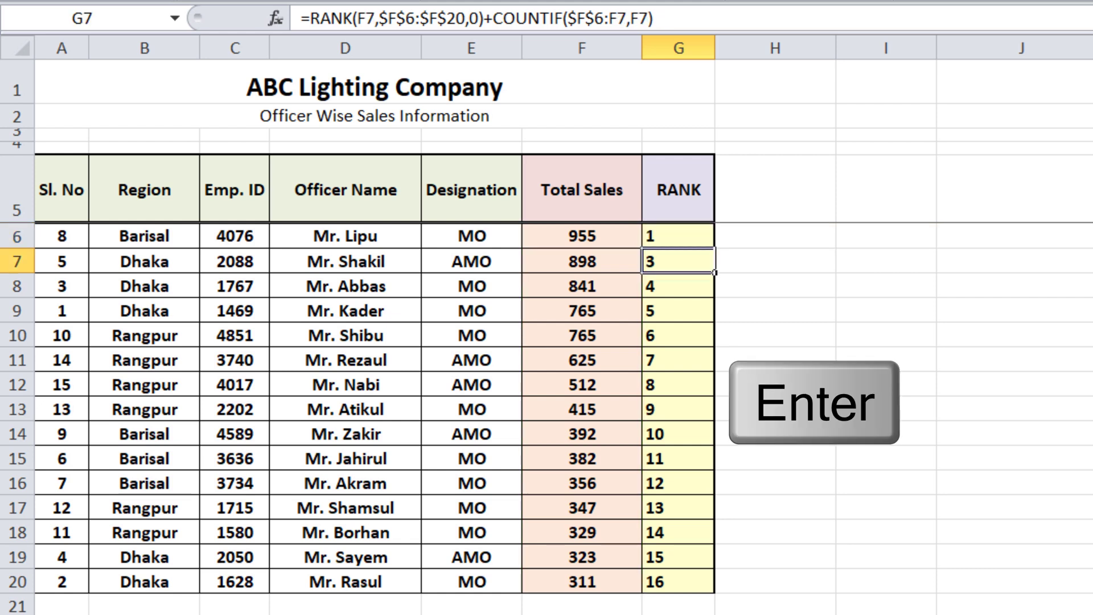
Fill the corrected formula from G6 down to G20 and centre the rank values.
click(692, 238)
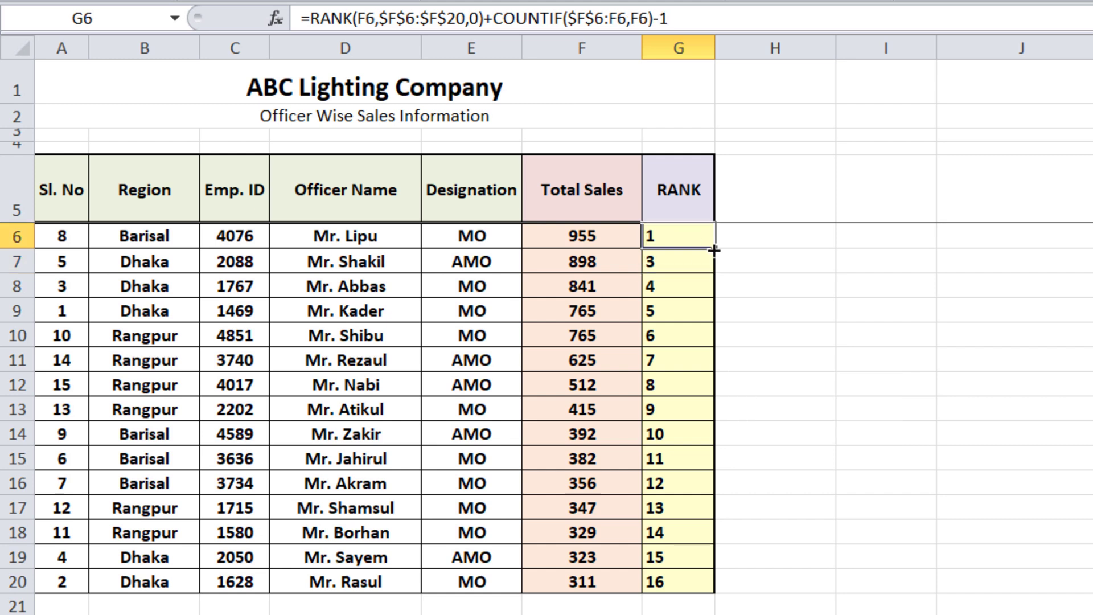
double_click(714, 250)
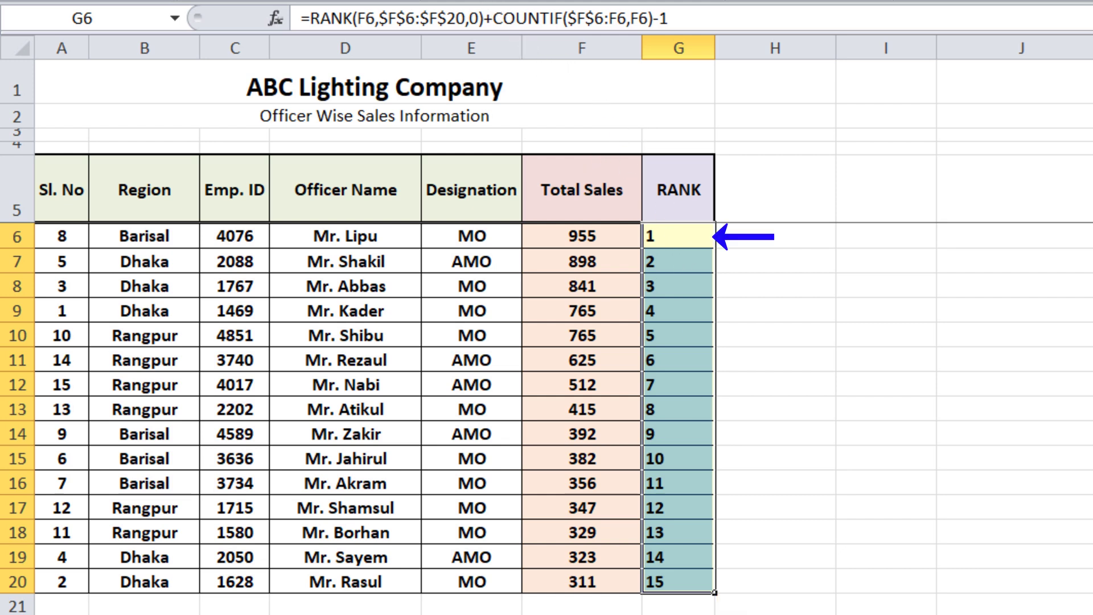
click(462, 1)
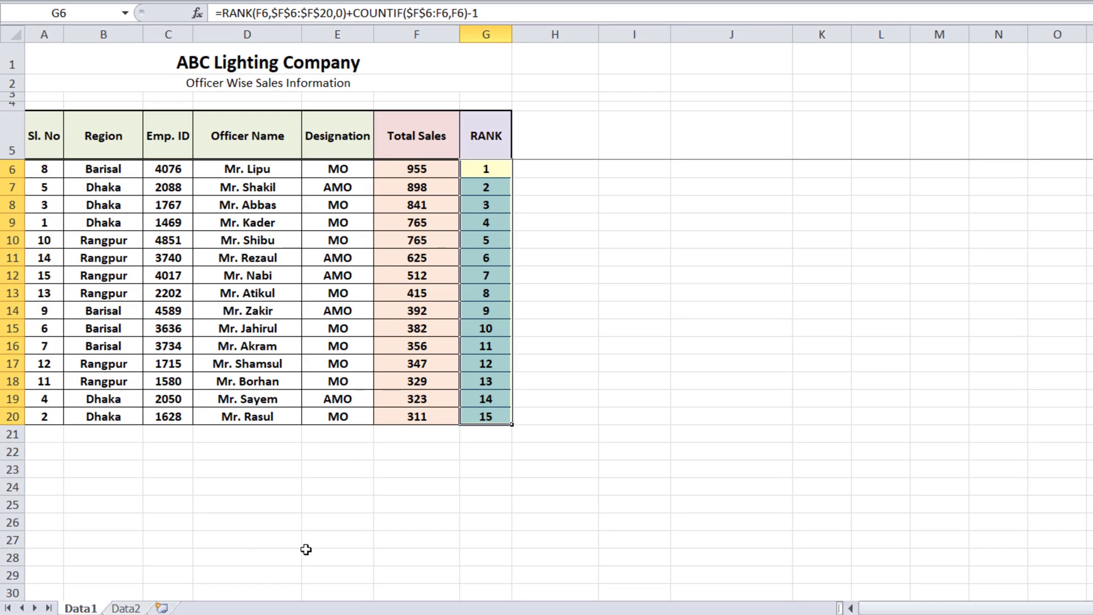
On the Data2 sheet, start a RANK formula in G6 with F6 as the number to rank.
click(126, 608)
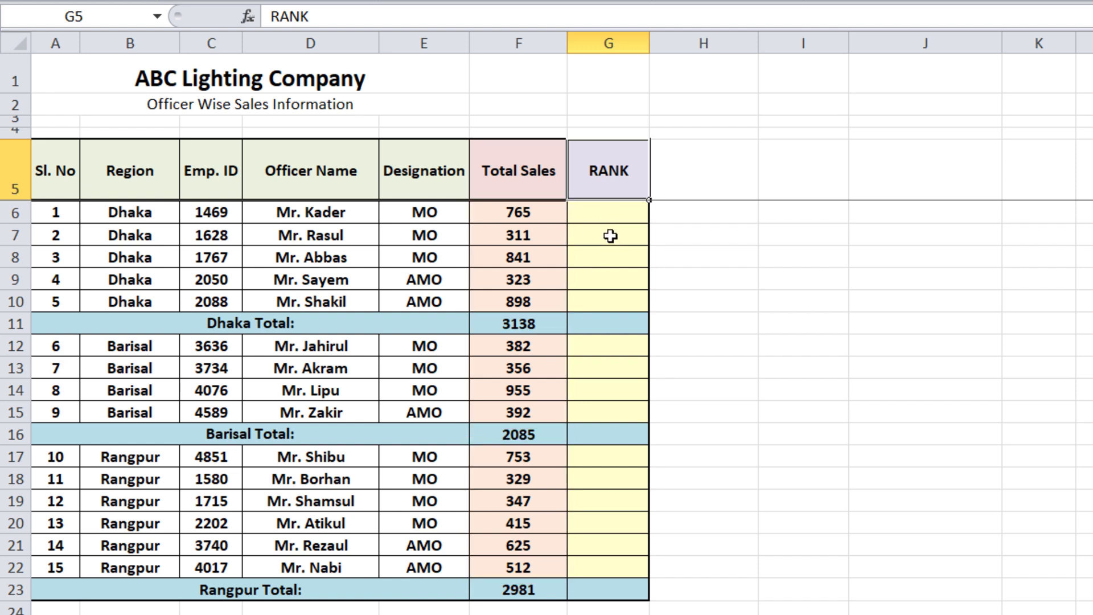
click(609, 214)
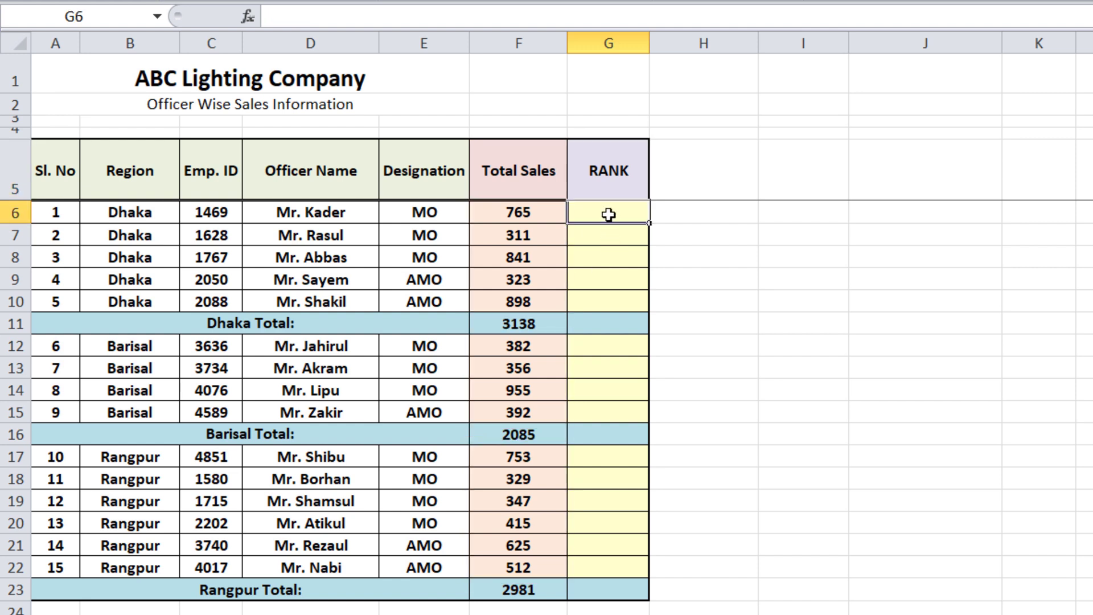
text(=ra)
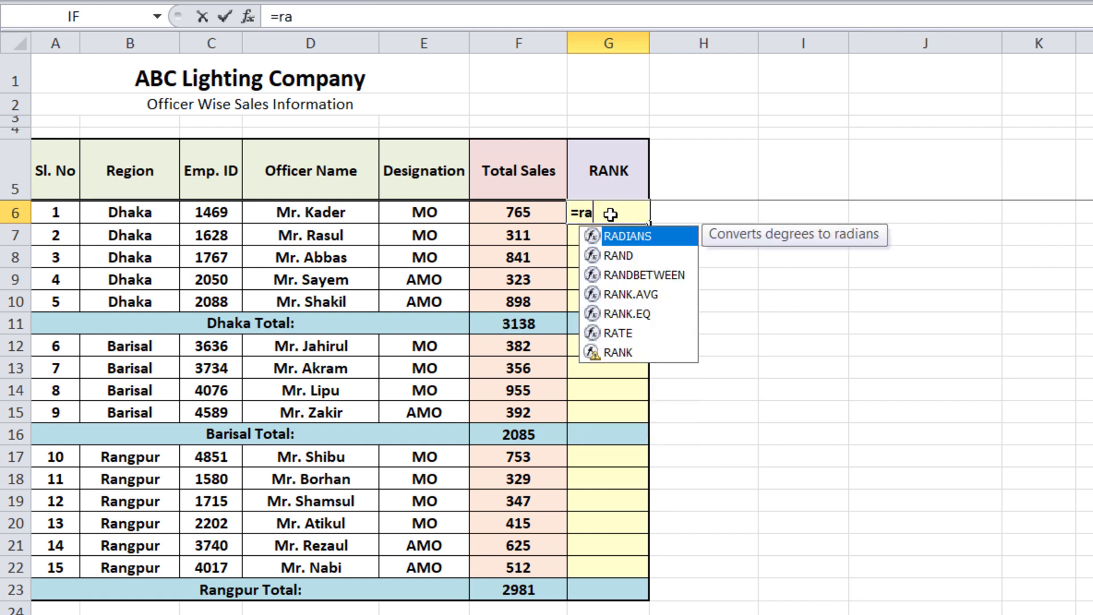
text(nk)
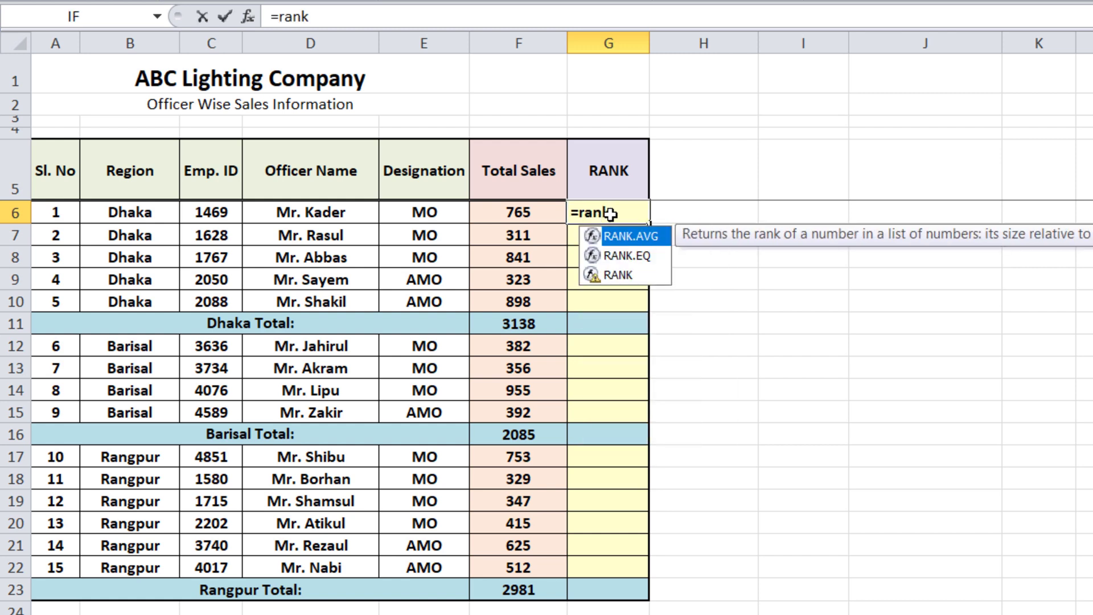
key(Down)
key(Down)
key(Tab)
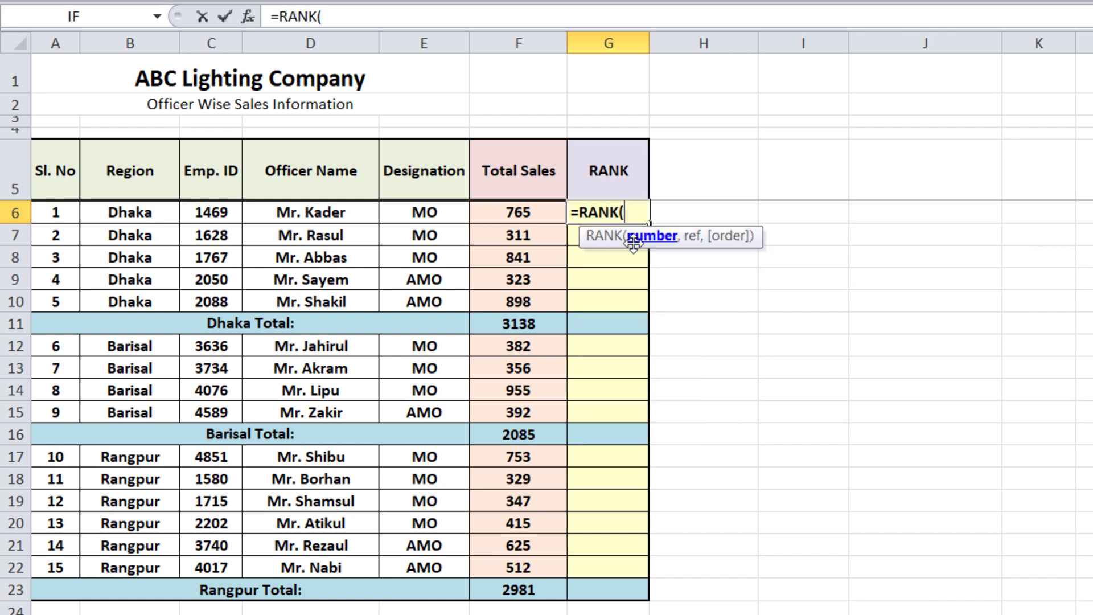
click(538, 216)
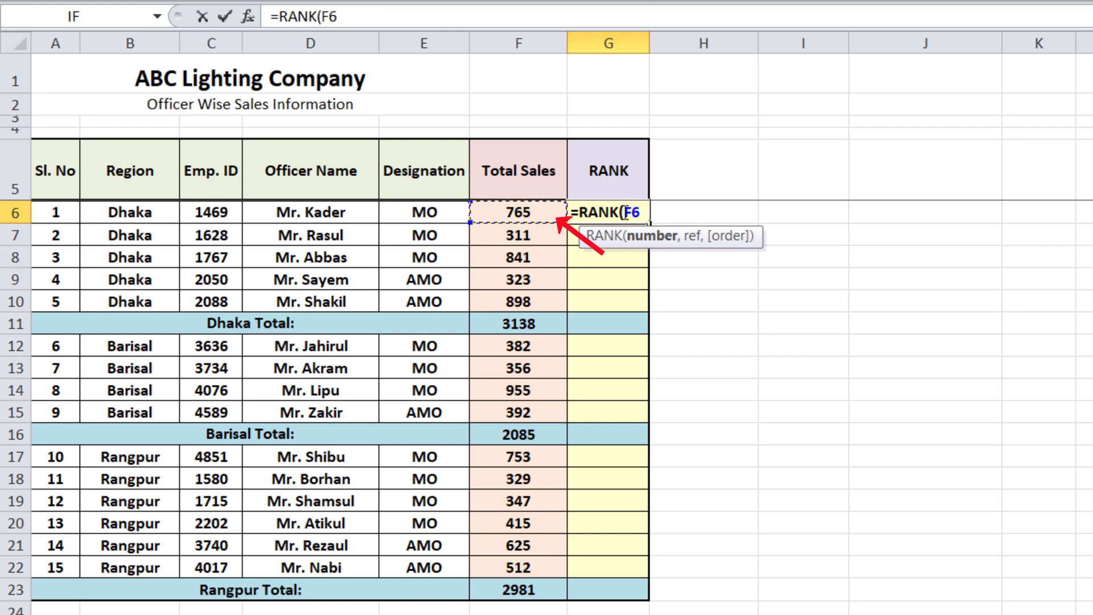
text(,)
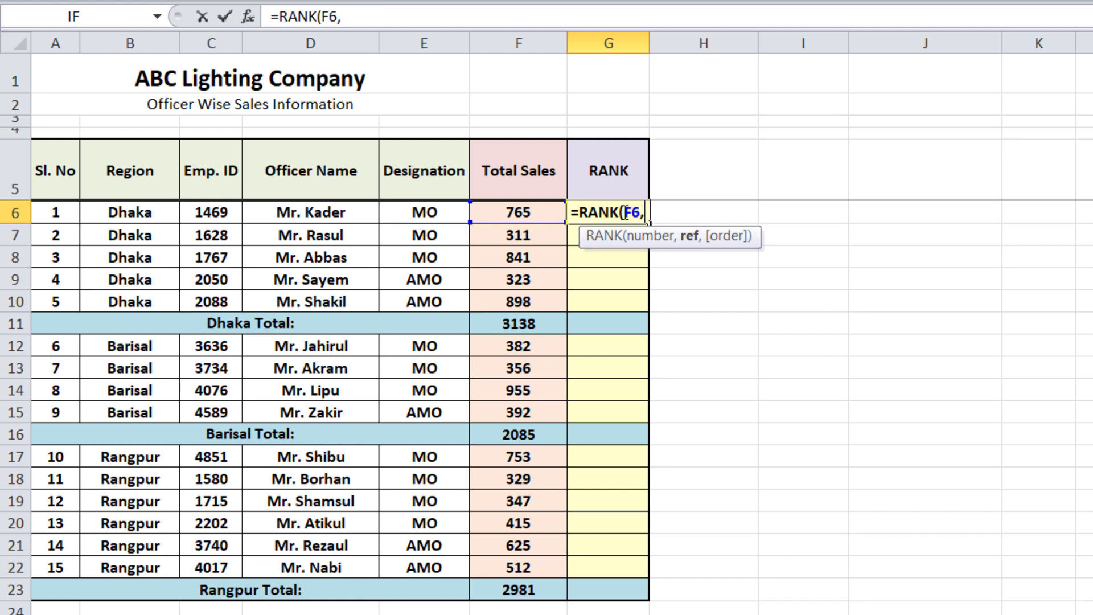
Enter the formula's reference as a bracketed union of absolute ranges: ($F$6:$F$10,$F$12:$F$15,$F$17:$F$22).
text(()
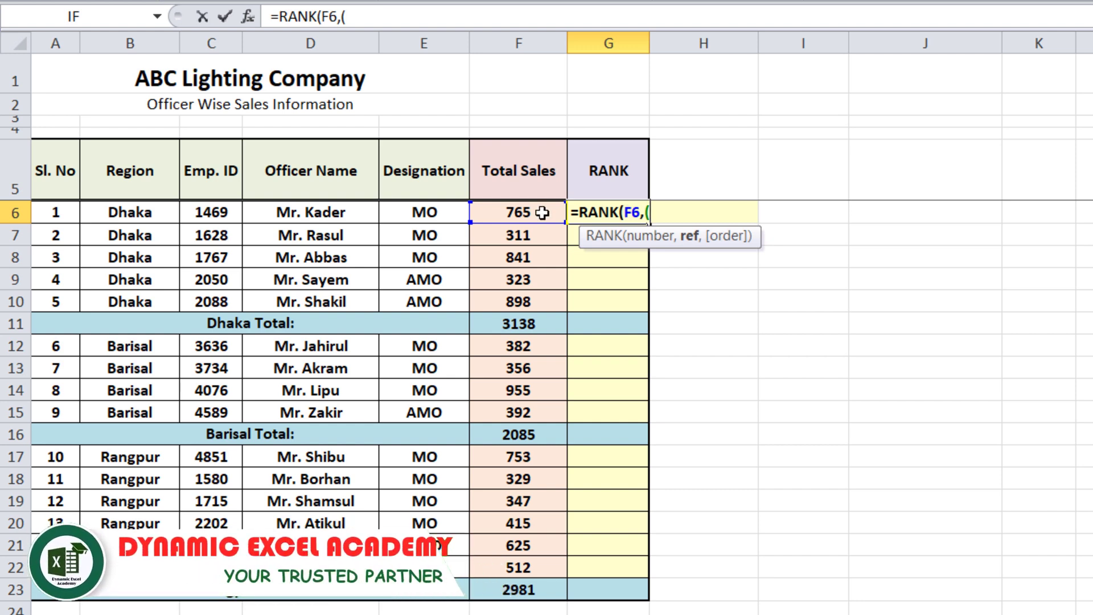
drag(542, 212, 545, 299)
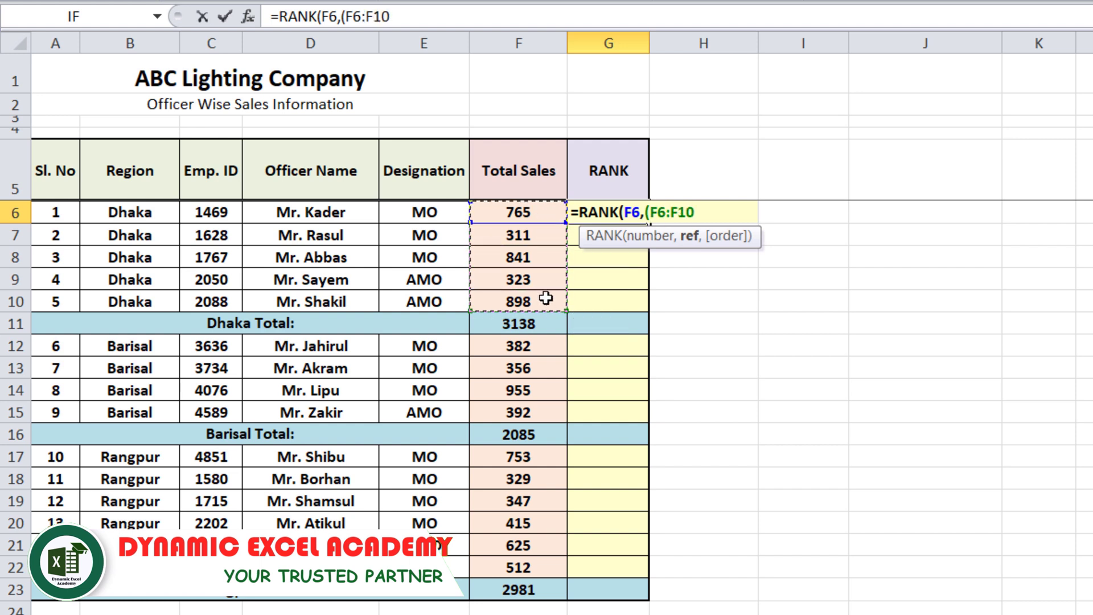
key(F4)
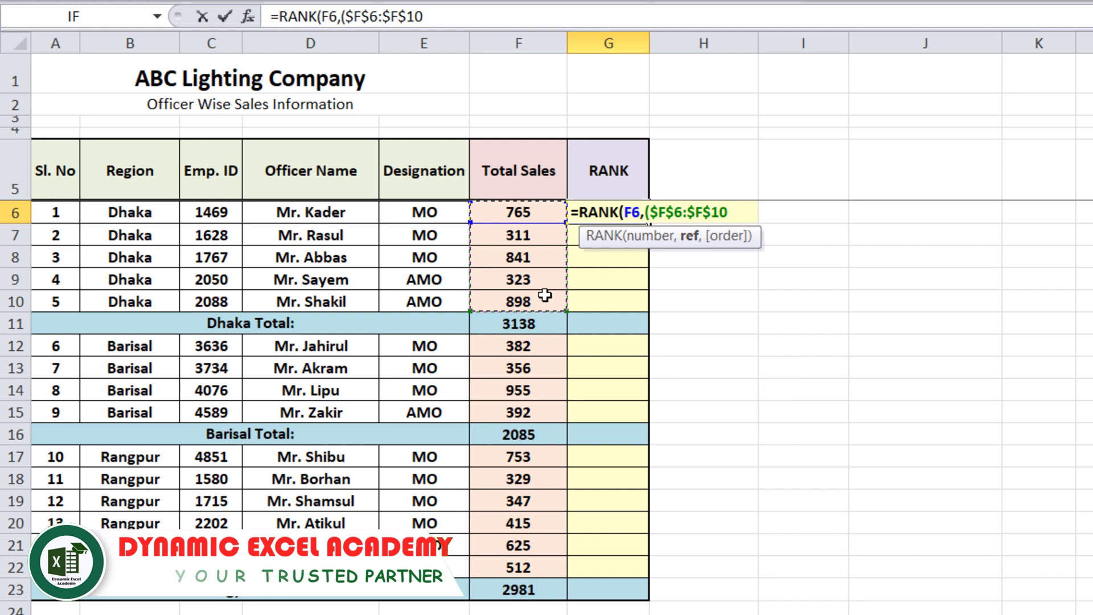
text(,)
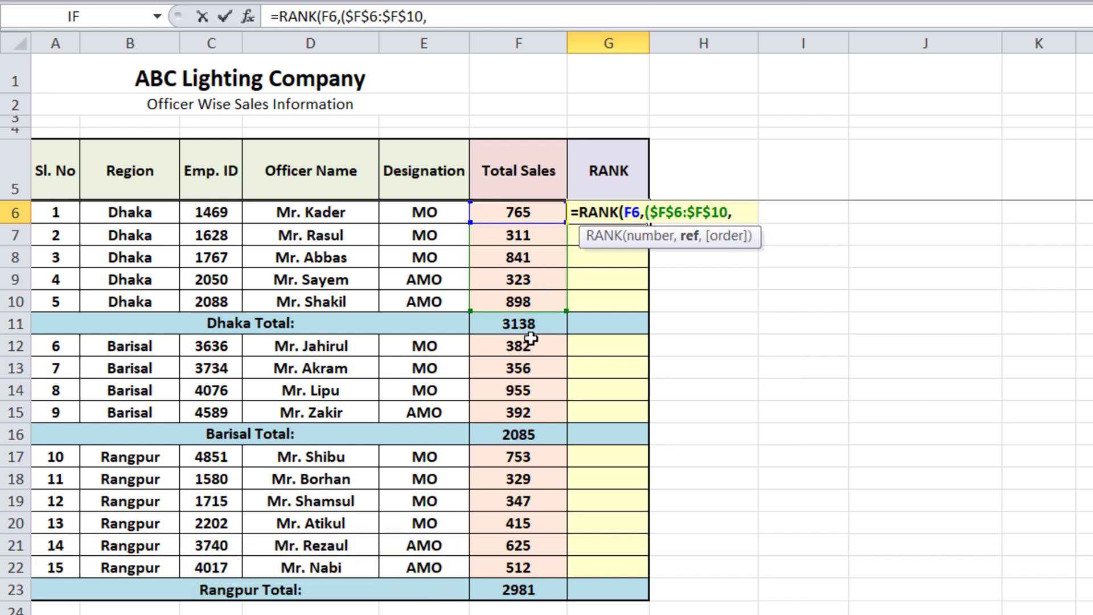
drag(531, 341, 523, 411)
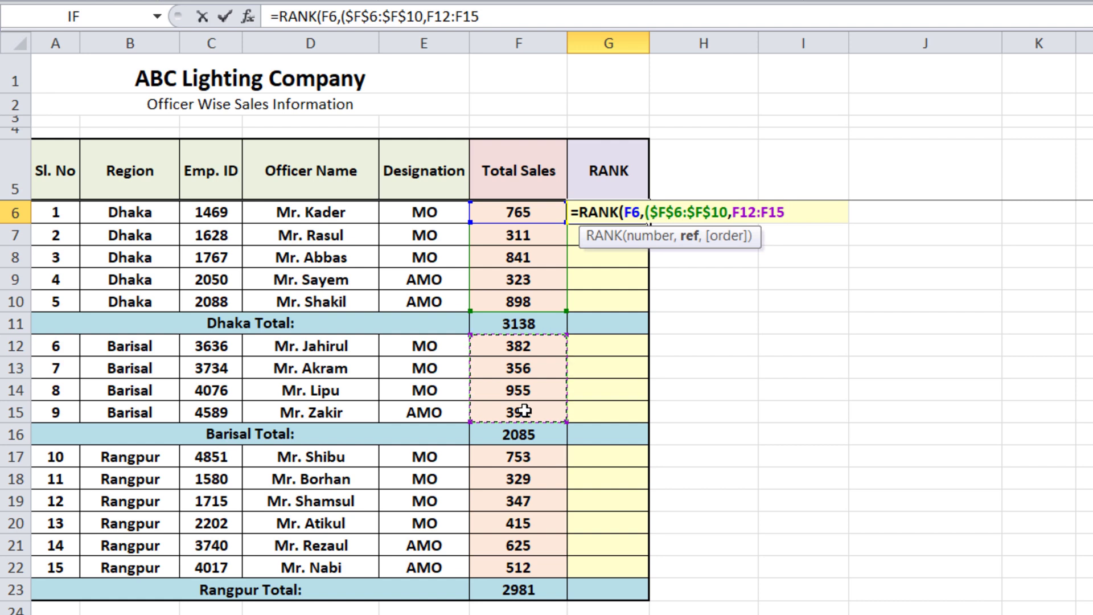
key(F4)
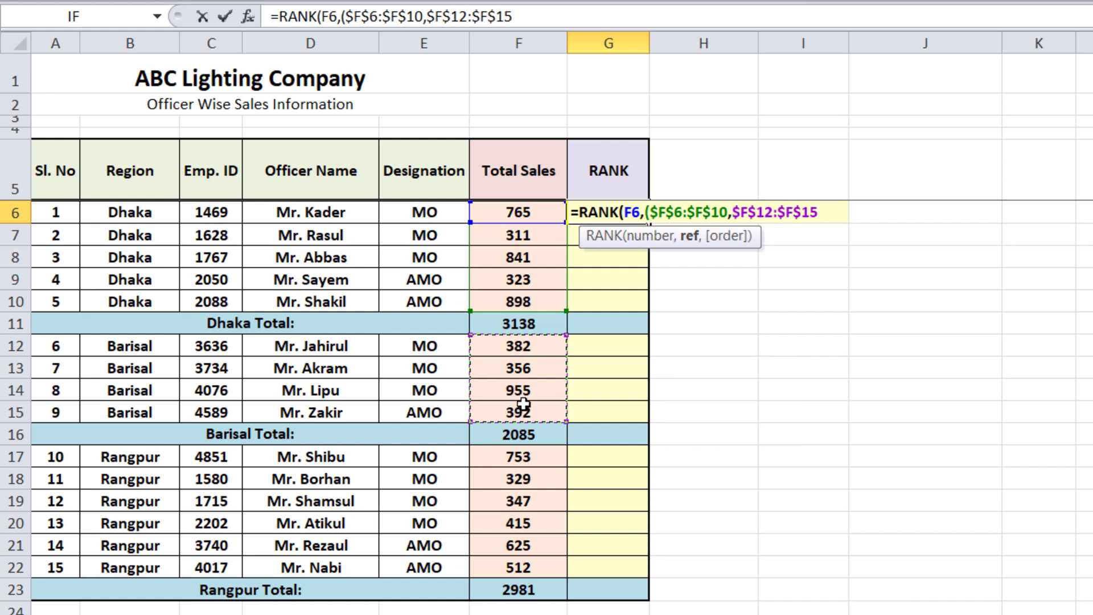
text(,)
drag(524, 457, 520, 565)
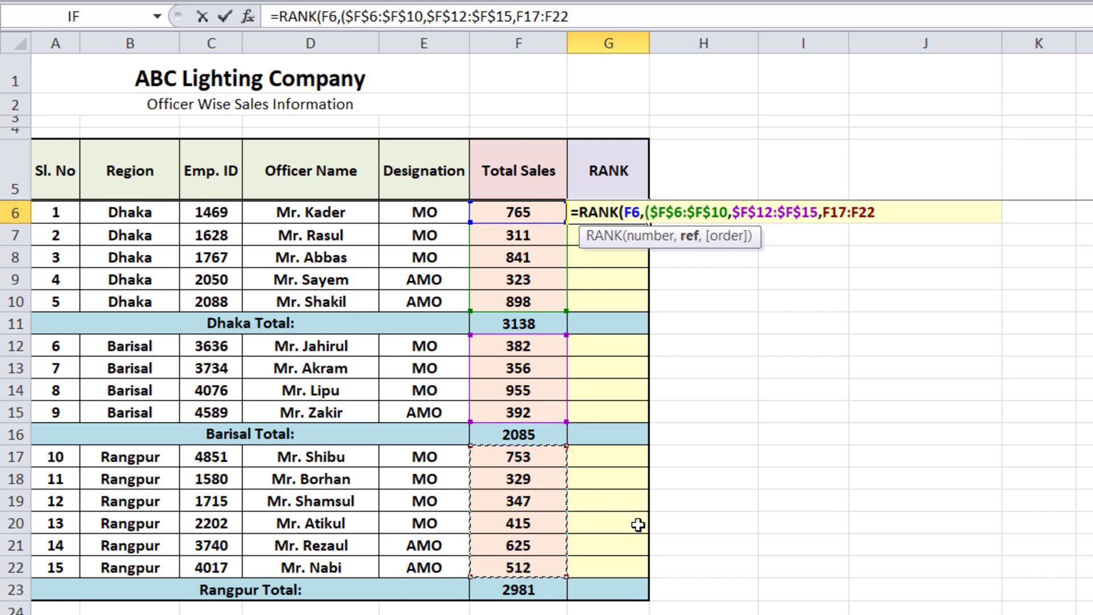
key(F4)
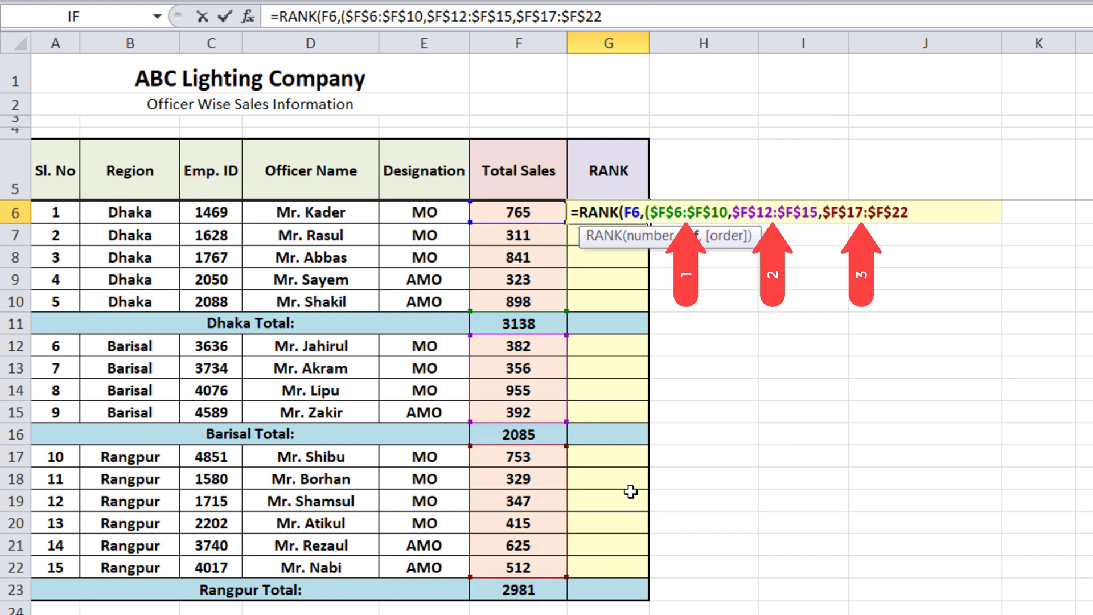
text())
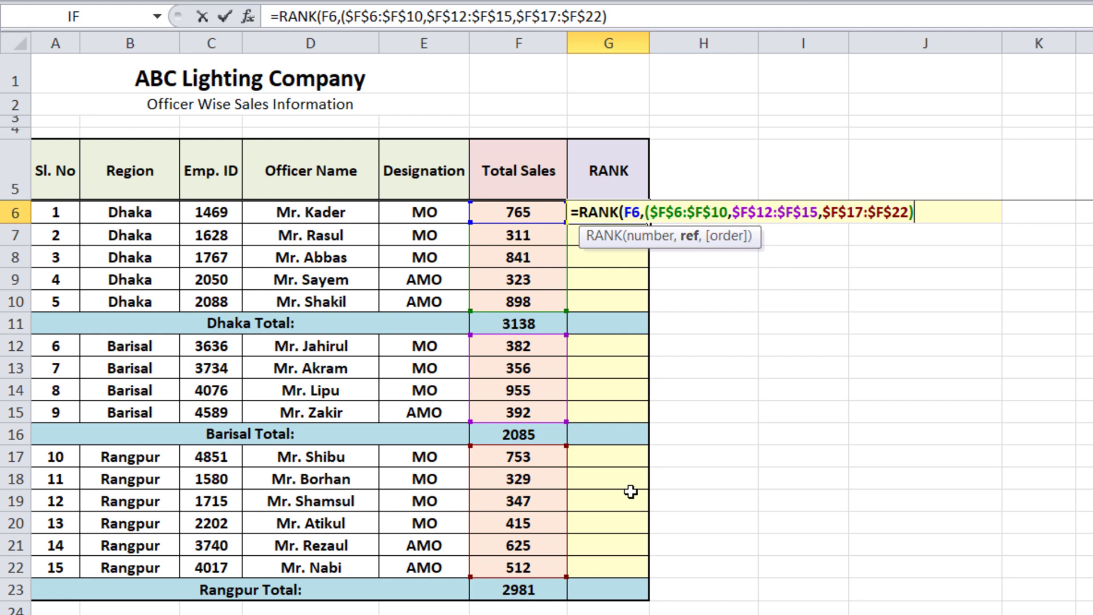
Set the RANK order to 0 - Descending and complete the formula in G6.
text(,)
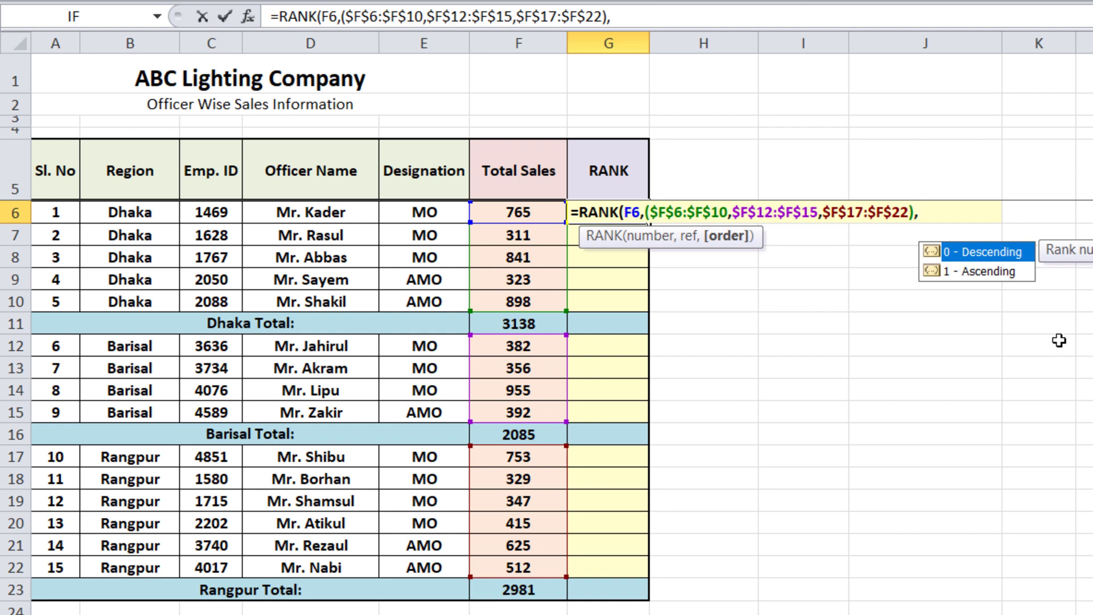
double_click(986, 252)
text())
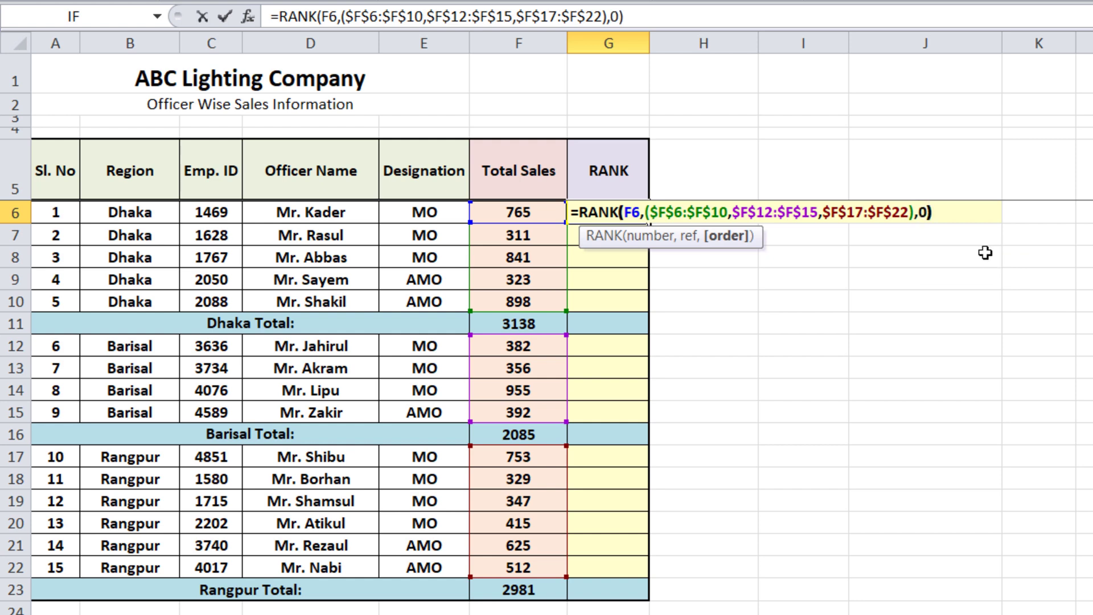
key(Return)
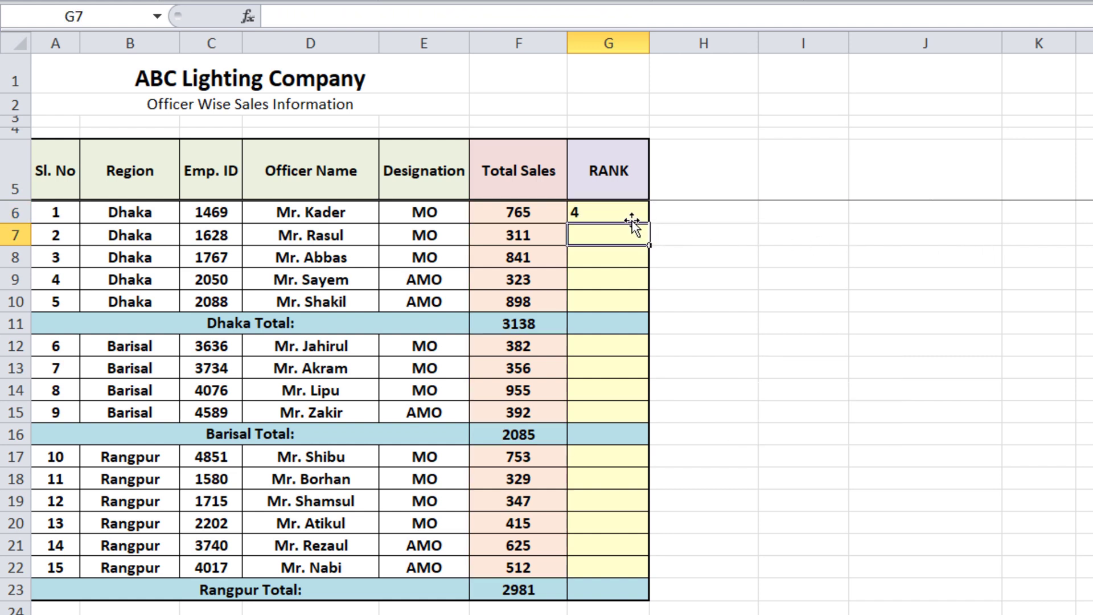
Copy the G6 rank formula into G7:G10, G12:G15 and G17:G22, skipping the total rows, and centre all the ranks.
key(Up)
key(ctrl+c)
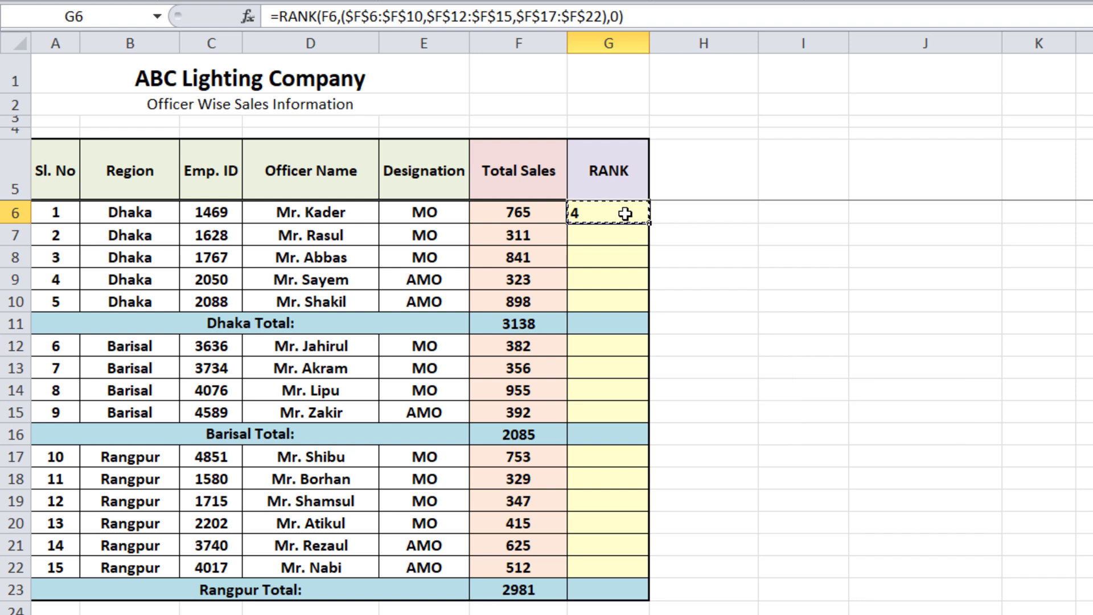
drag(625, 214, 629, 303)
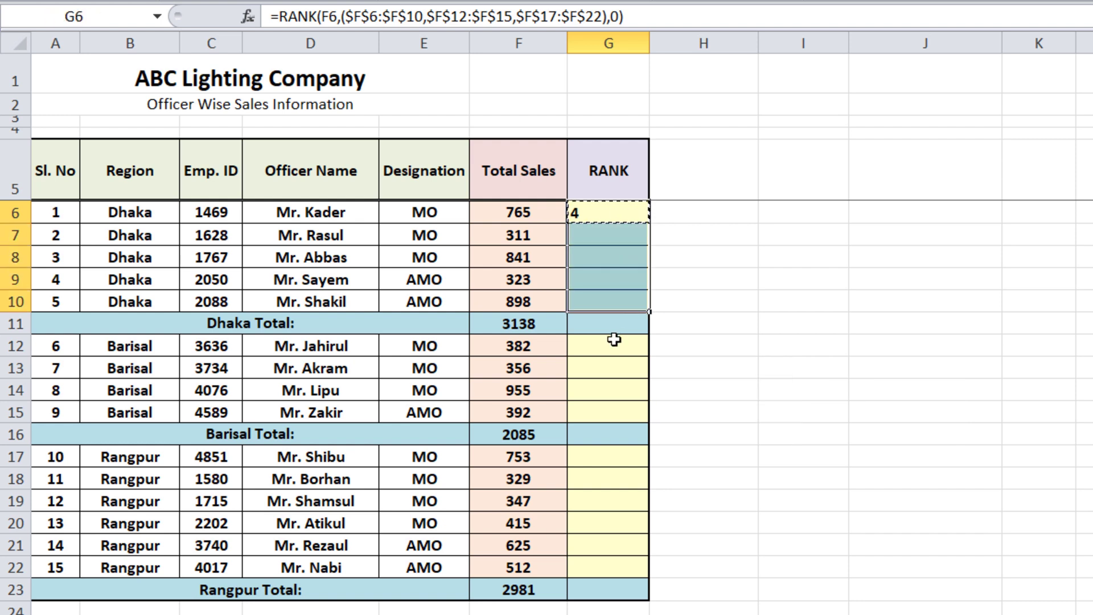
drag(613, 346, 613, 413)
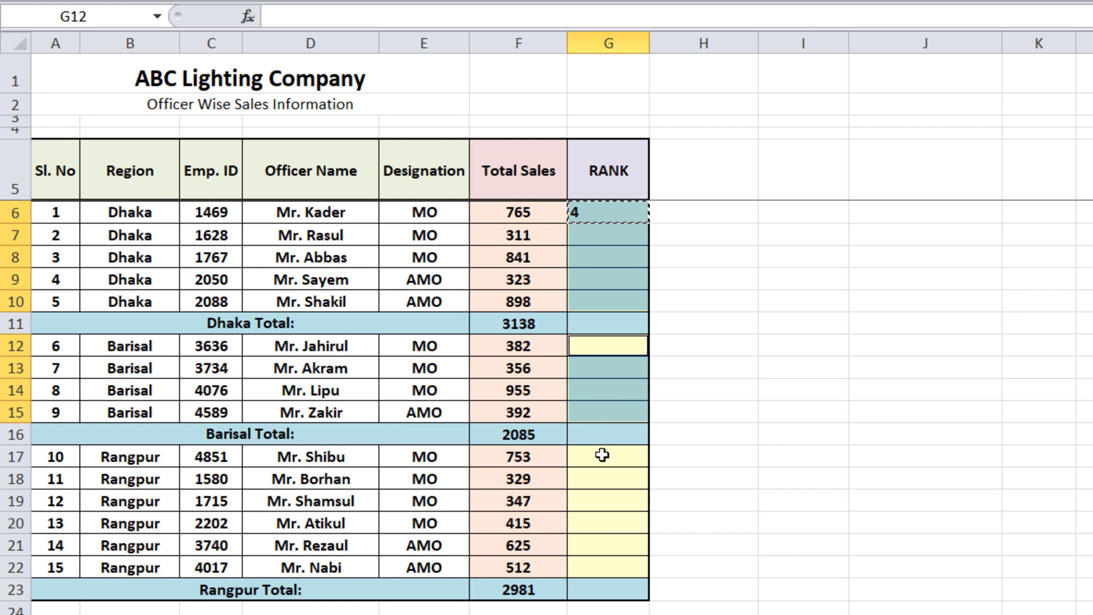
drag(602, 453, 601, 568)
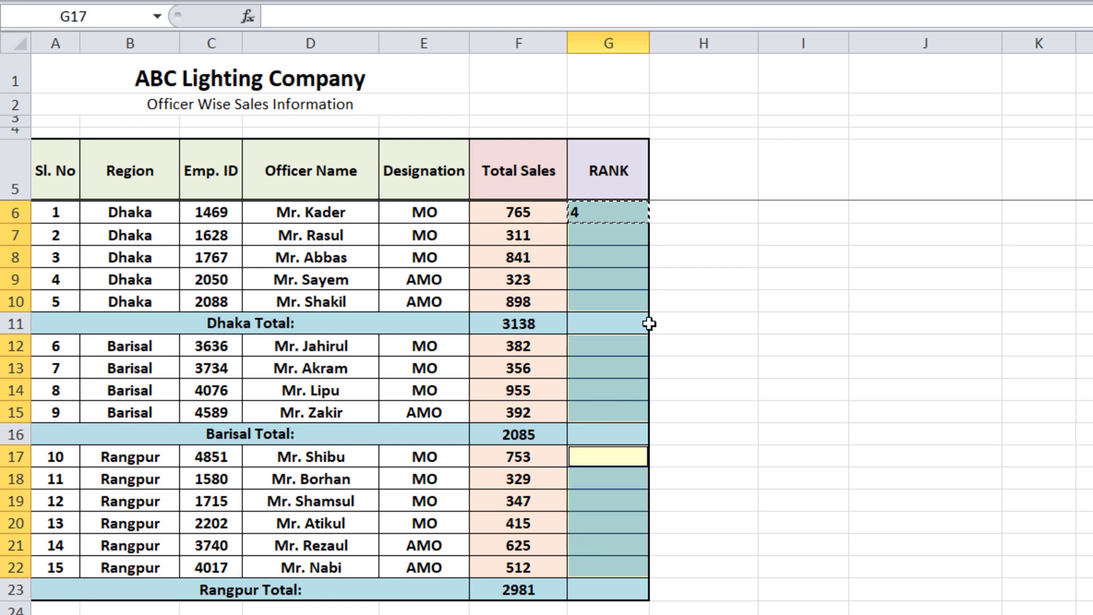
key(ctrl+v)
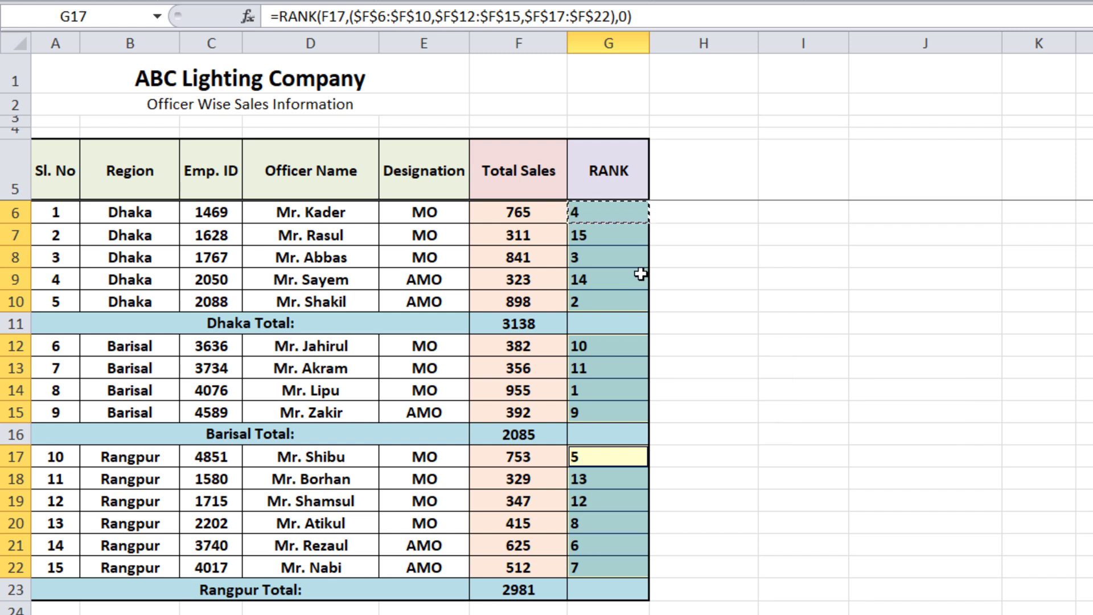
key(alt+h)
key(a)
key(c)
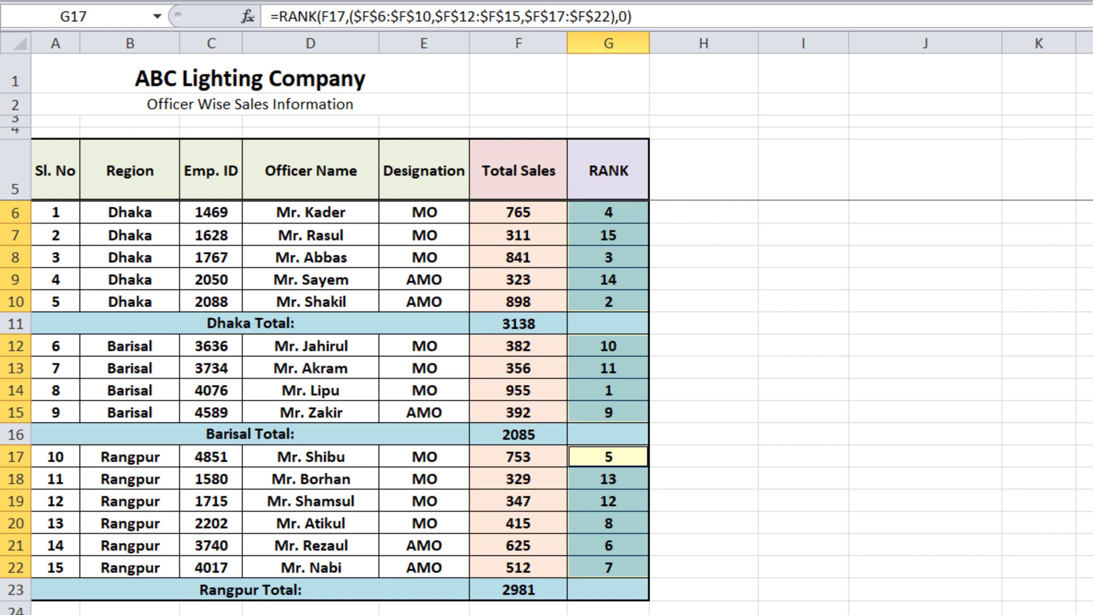
Compare the suggested descriptions of RANK.AVG, RANK.EQ and RANK using a trial =rank entry in H6, leaving the cell empty.
click(728, 214)
text(=rank)
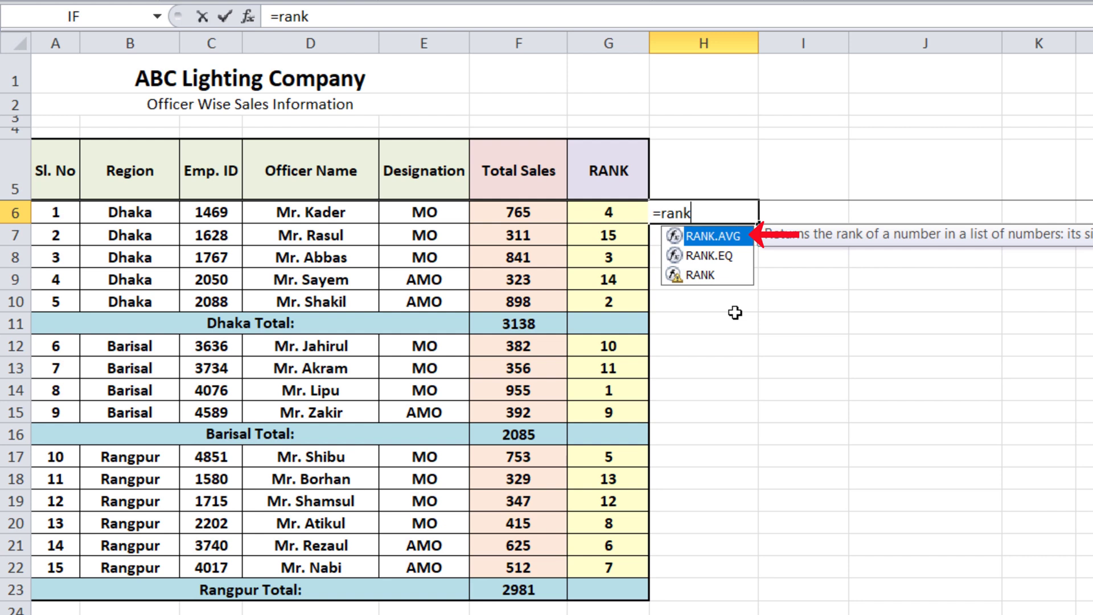
click(710, 255)
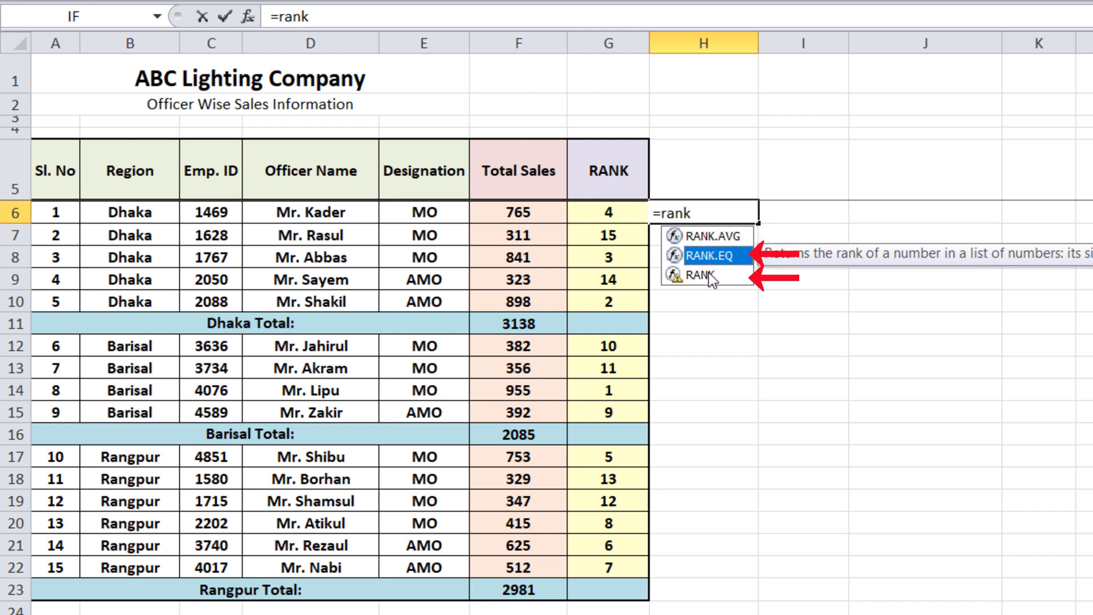
click(709, 275)
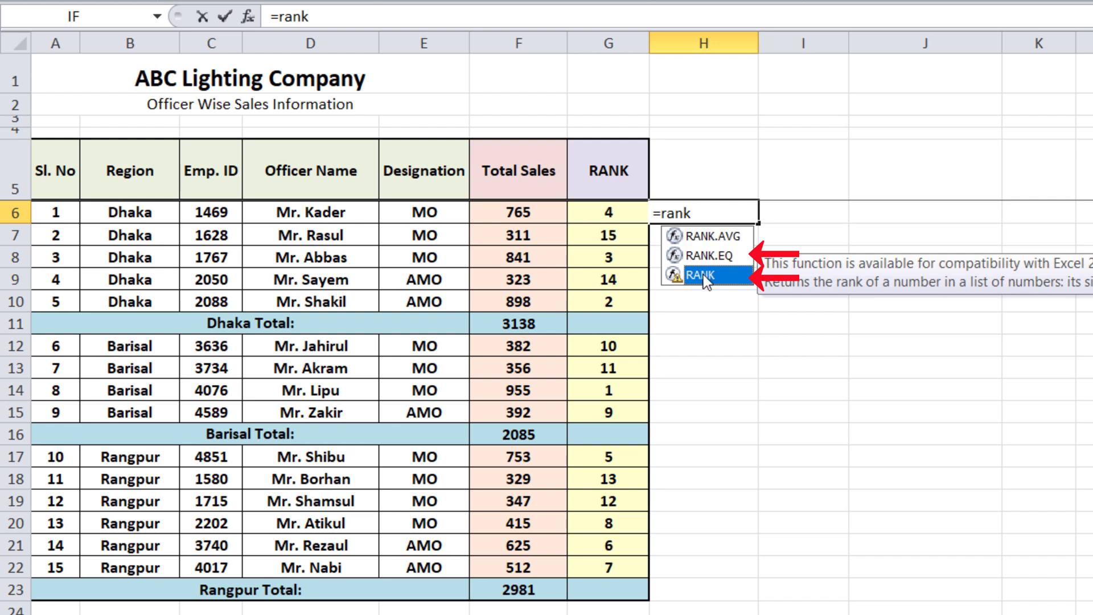
click(706, 256)
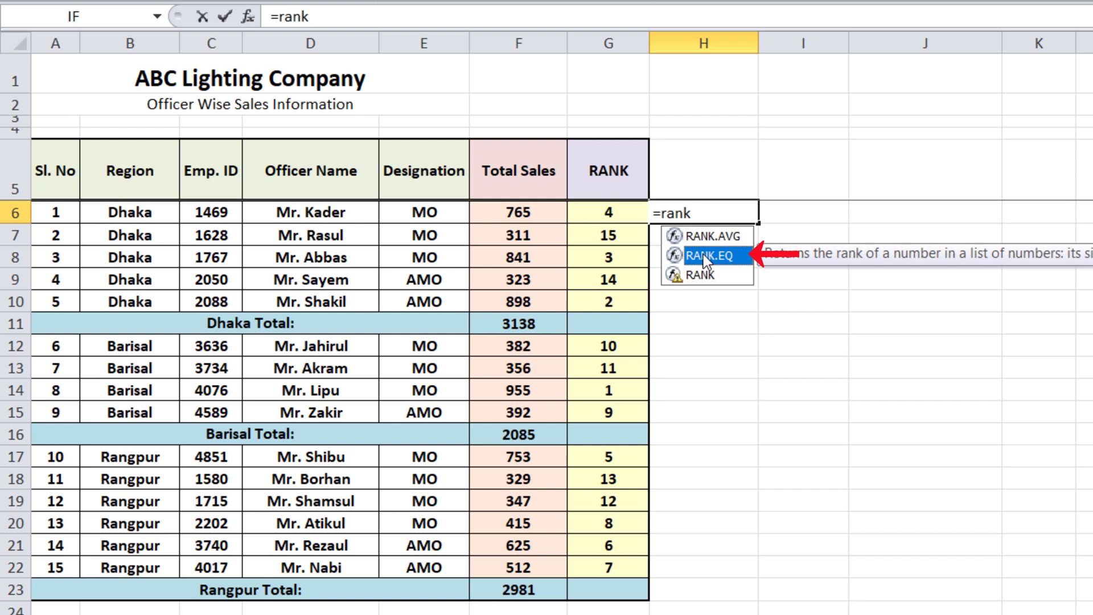
click(704, 275)
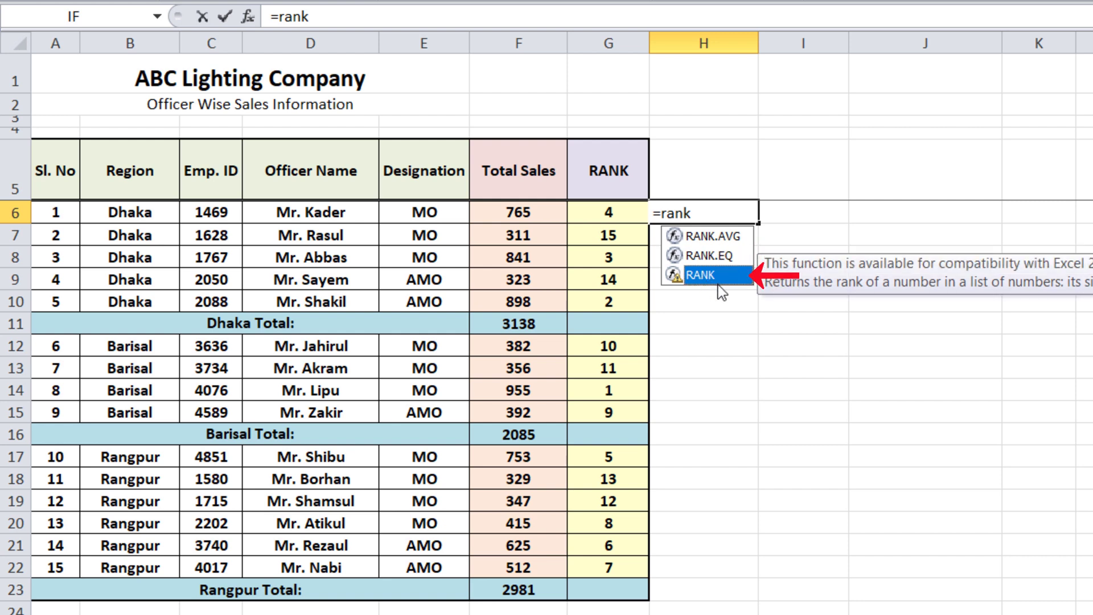
key(Escape)
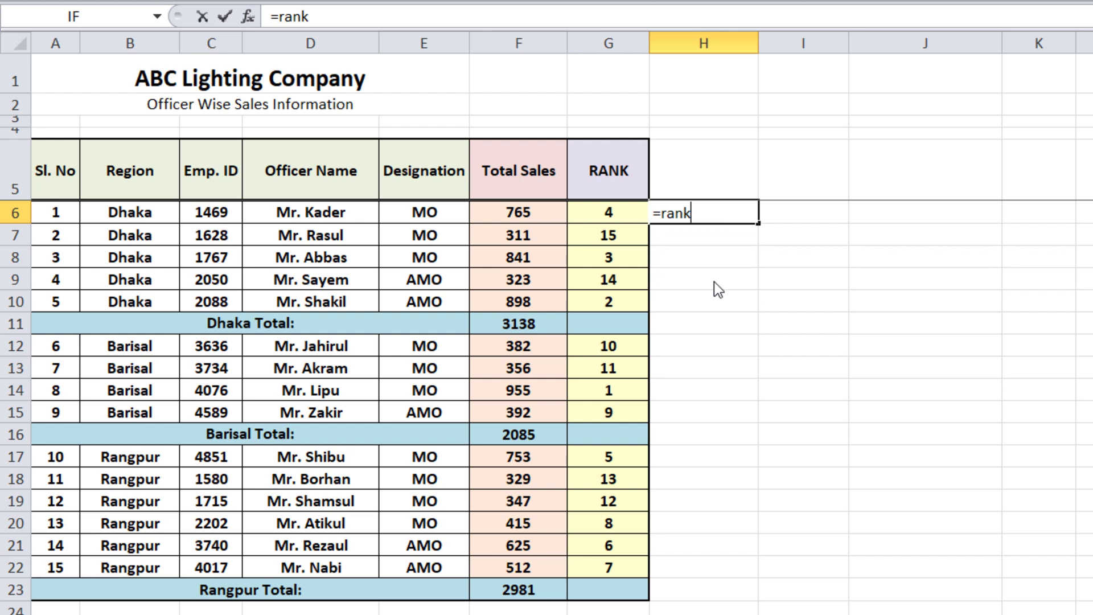
key(Escape)
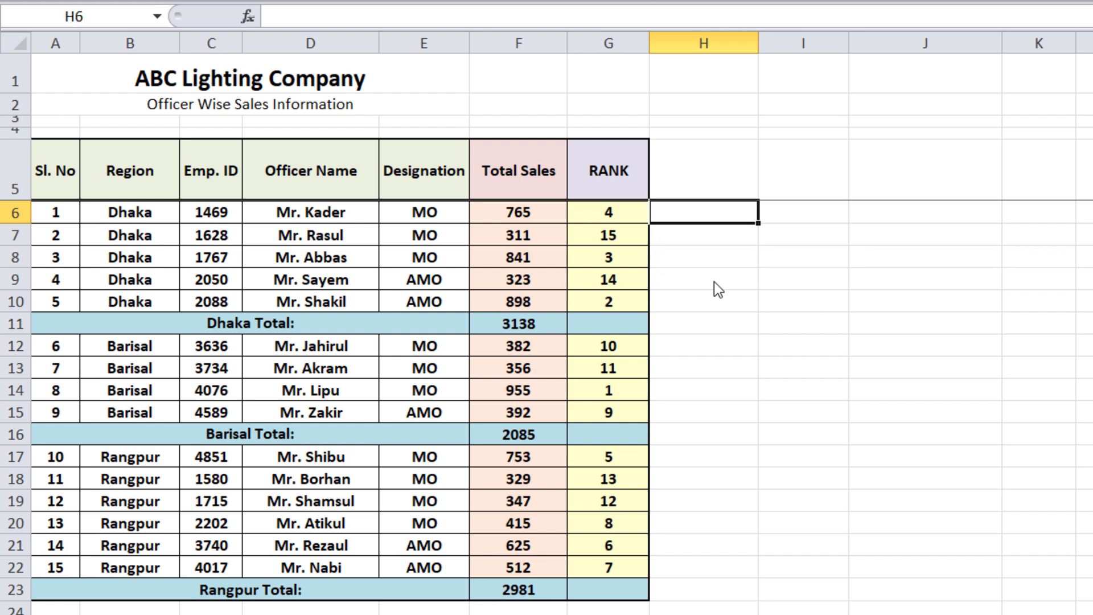
click(620, 167)
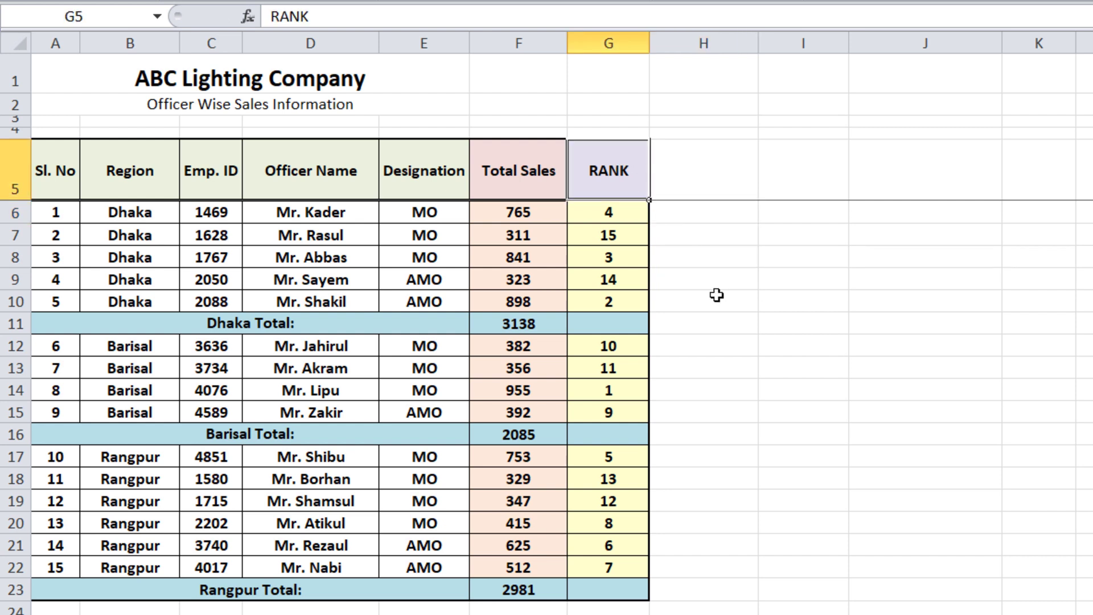